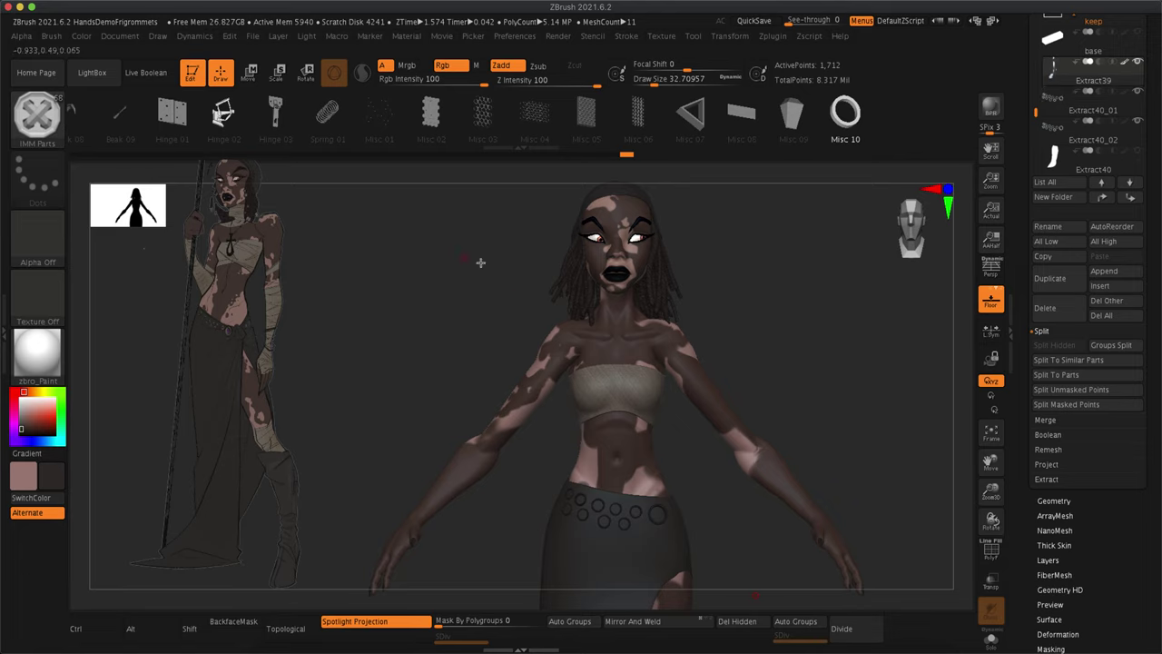
Rename both the Extract40_02 rings subtool and the Extract40 skirt subtool as backup.
click(80, 35)
drag(845, 319, 823, 463)
mouse_move(1092, 118)
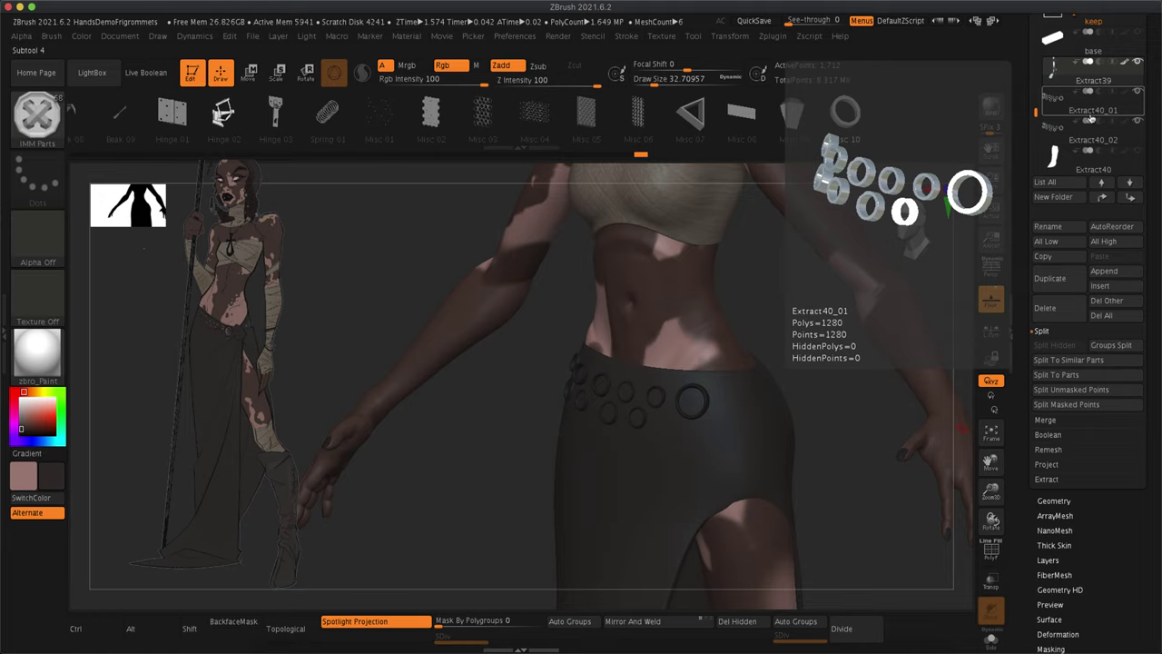
mouse_move(1085, 73)
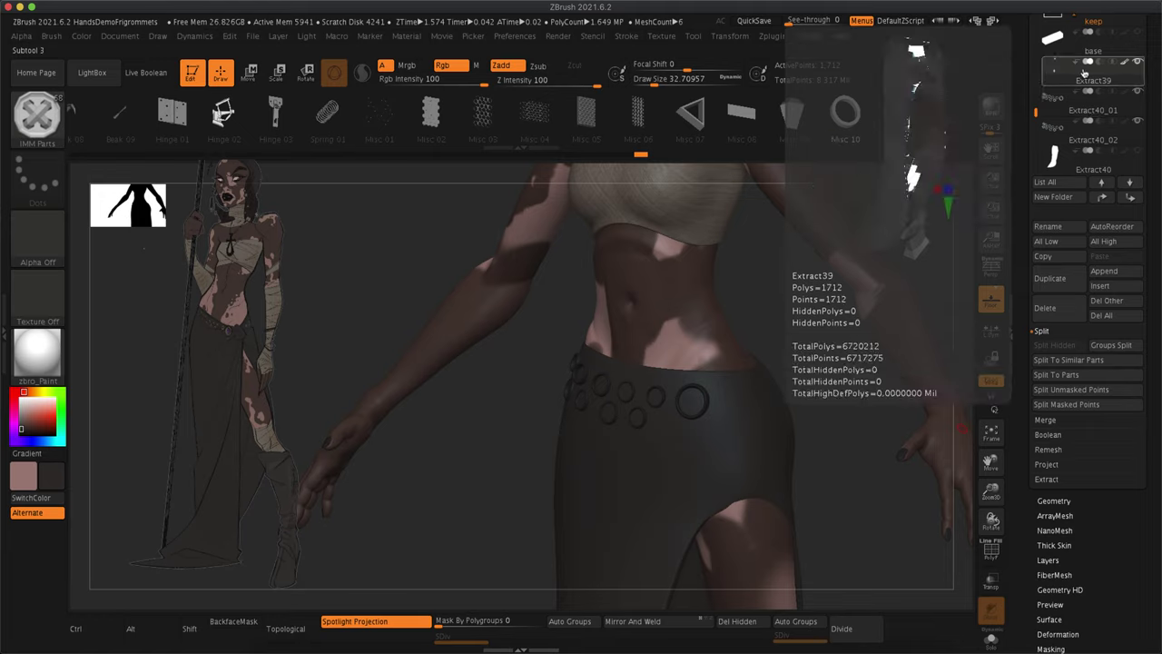
mouse_move(1092, 159)
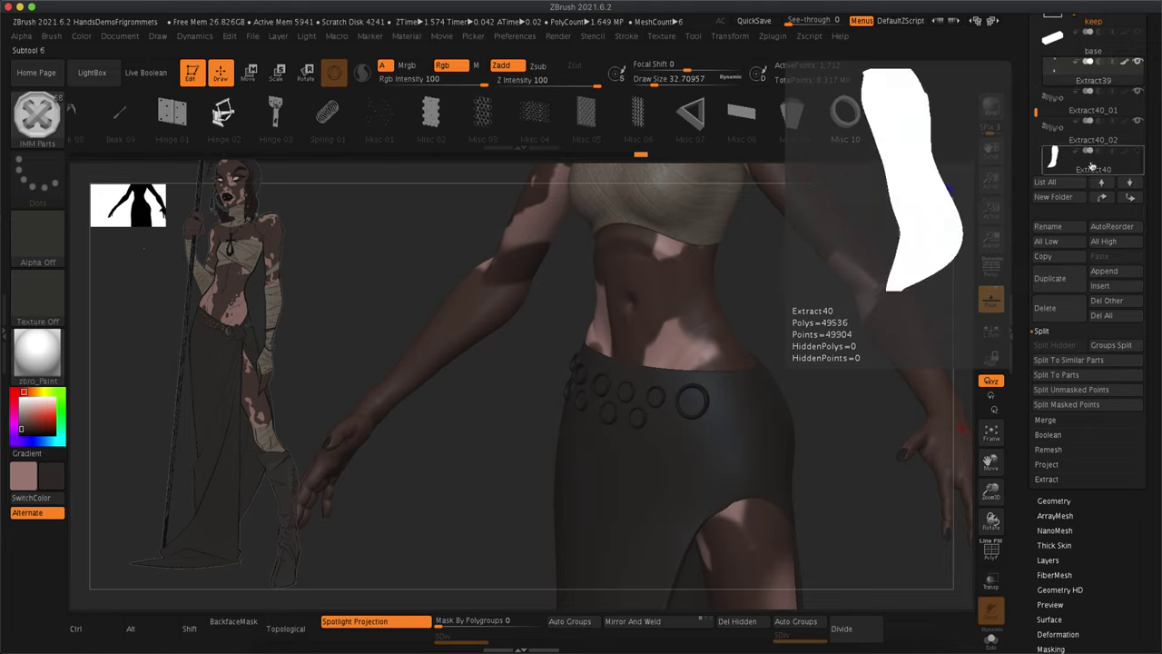
click(1080, 137)
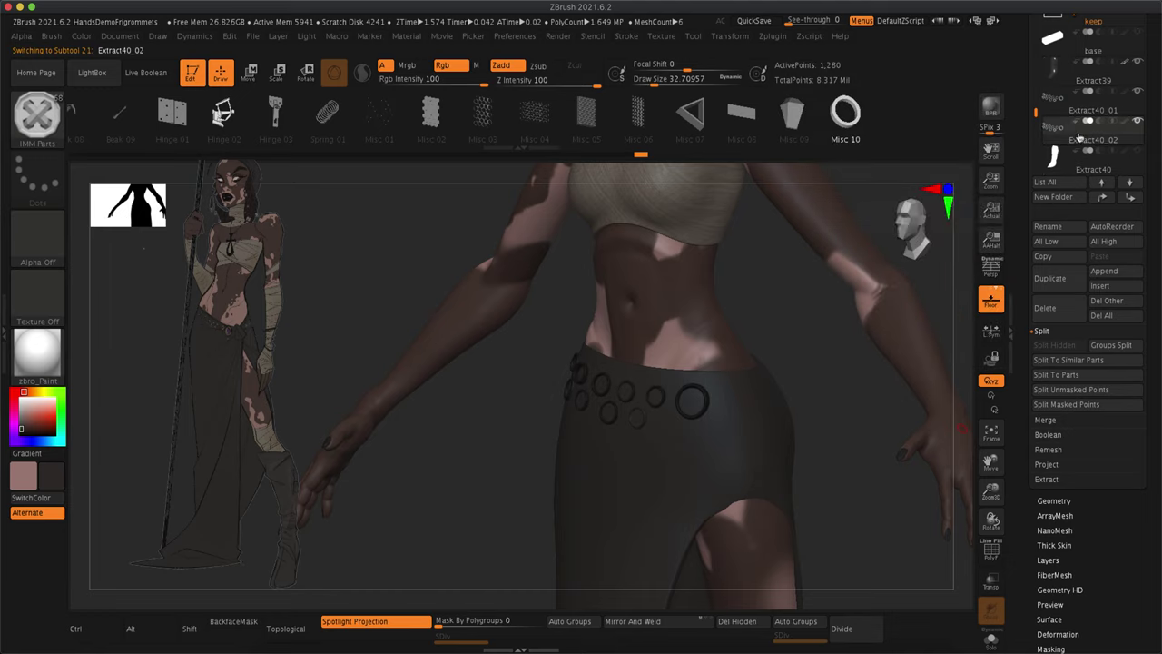
click(1048, 226)
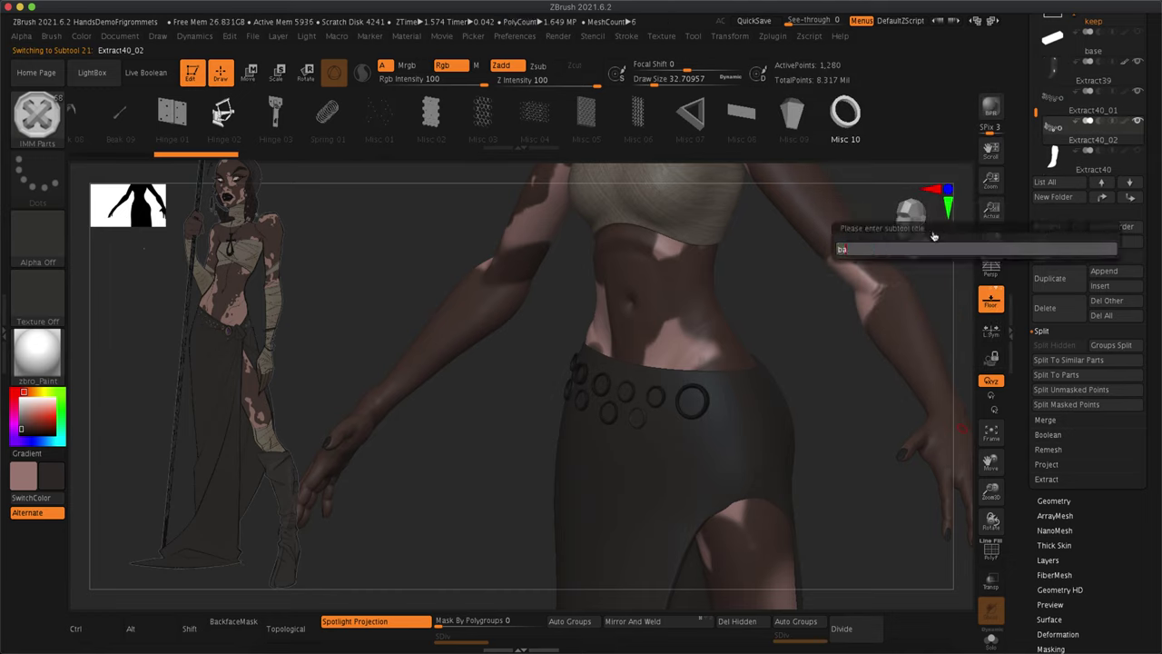
key(Return)
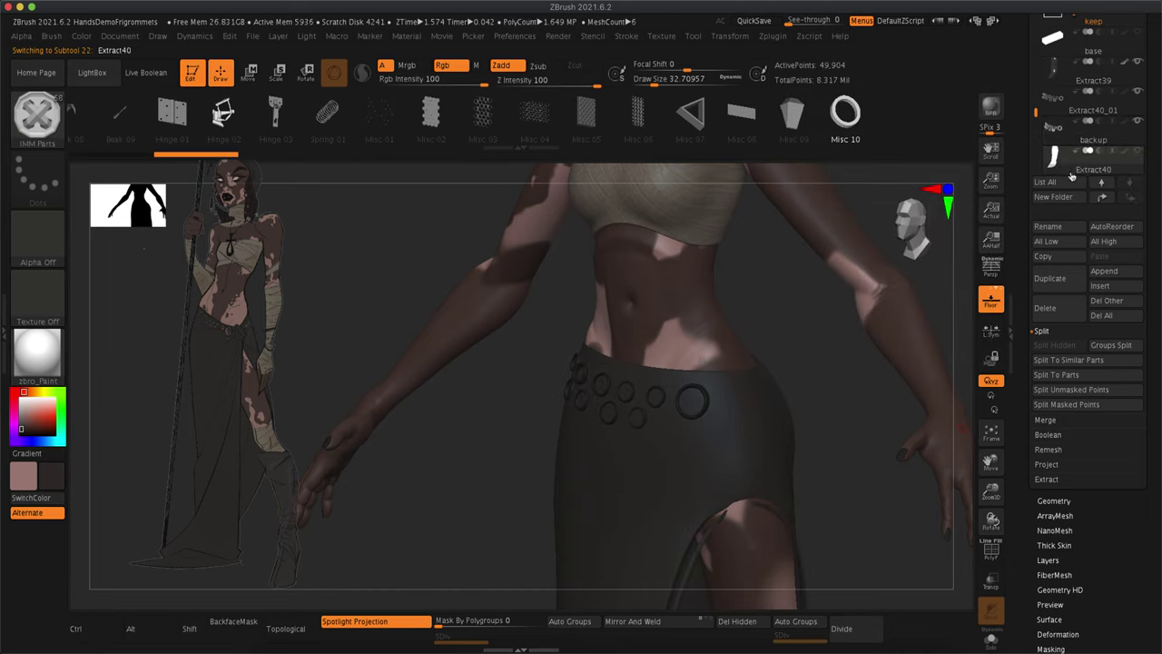
click(1048, 226)
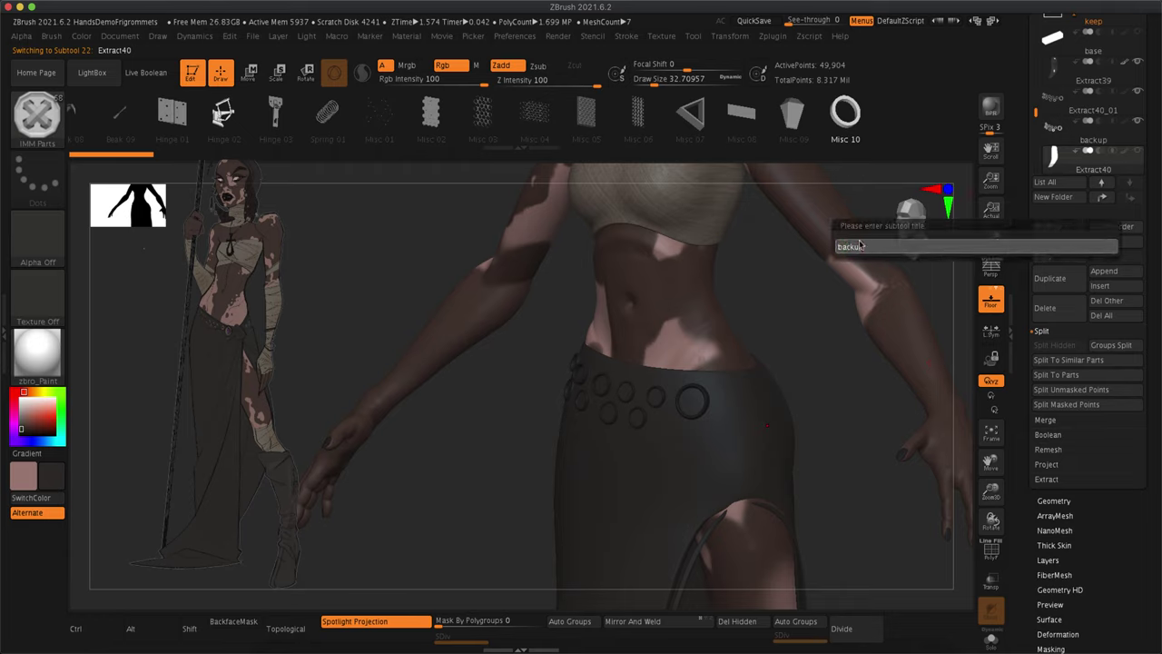
key(Return)
Turn on the Live Boolean preview with Extract39 selected, then hide the backup rings and move the Extract39 start group below both backups.
click(1076, 67)
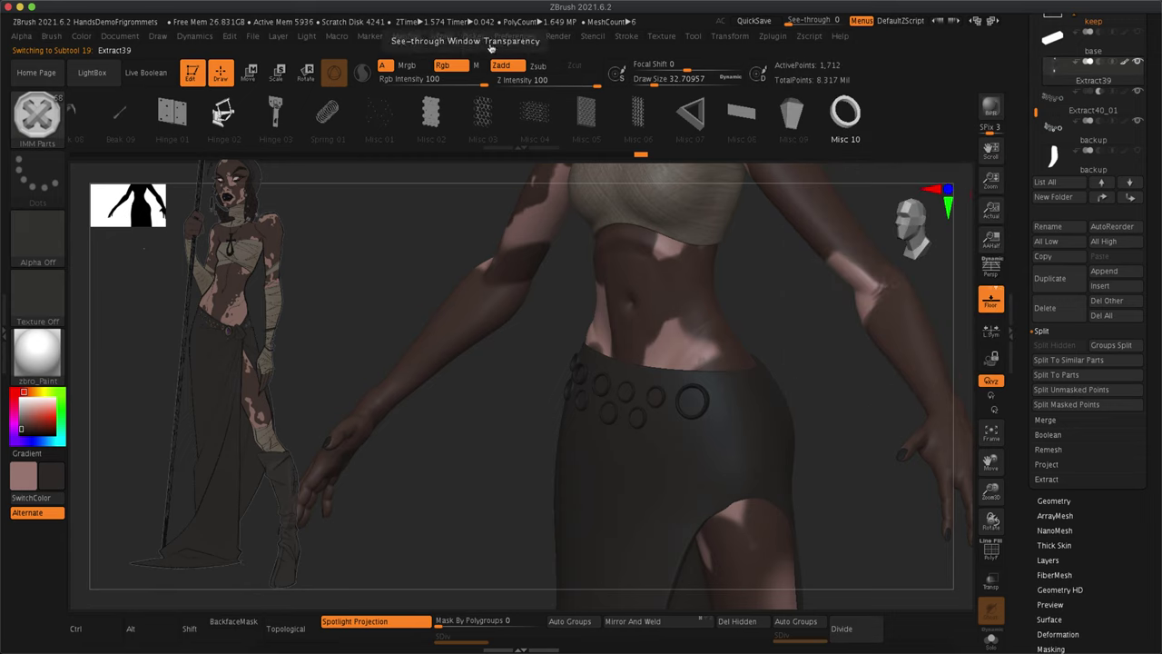
click(134, 75)
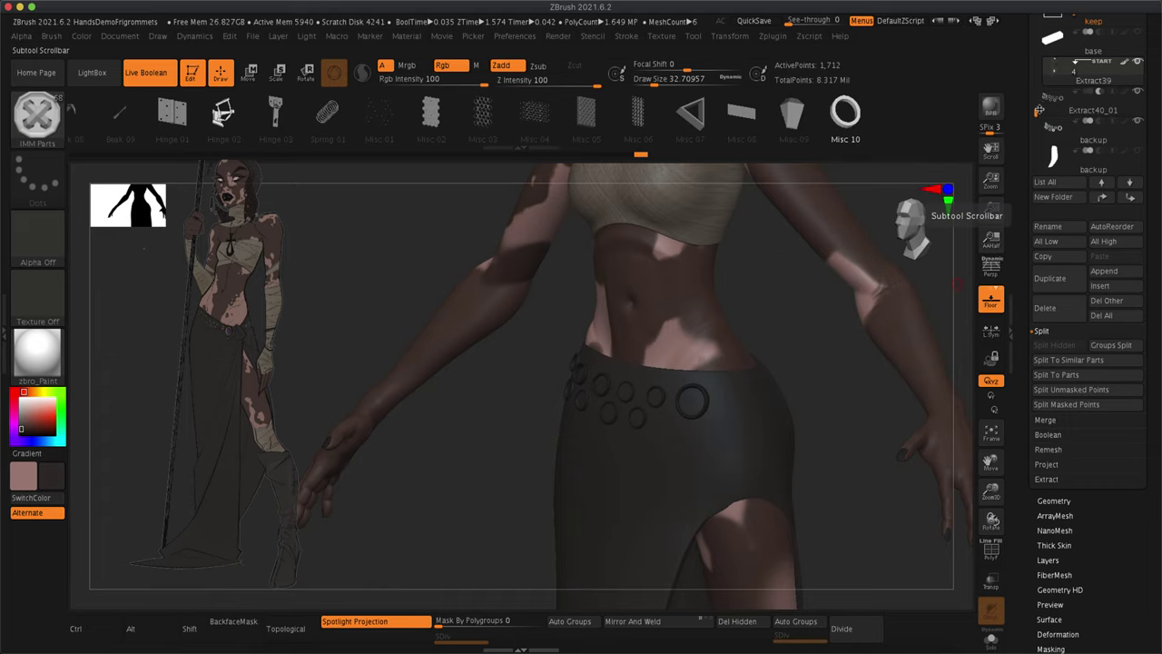
mouse_move(1037, 111)
mouse_down()
mouse_move(1038, 131)
mouse_move(1038, 117)
mouse_up()
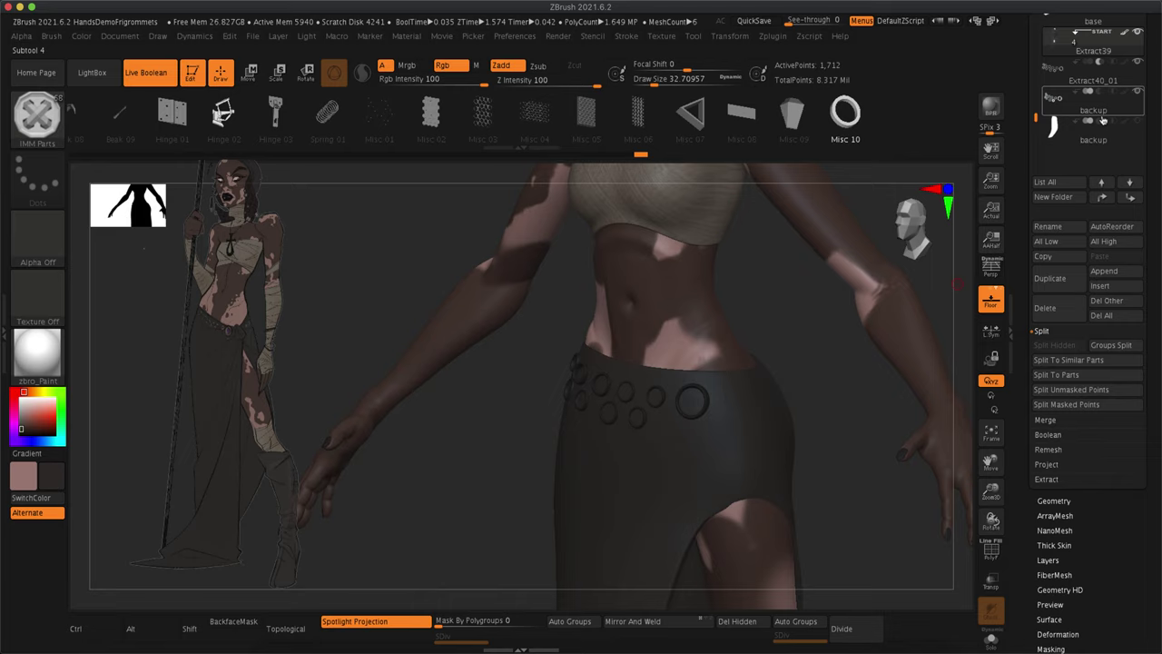
click(1136, 92)
drag(1089, 50, 1089, 156)
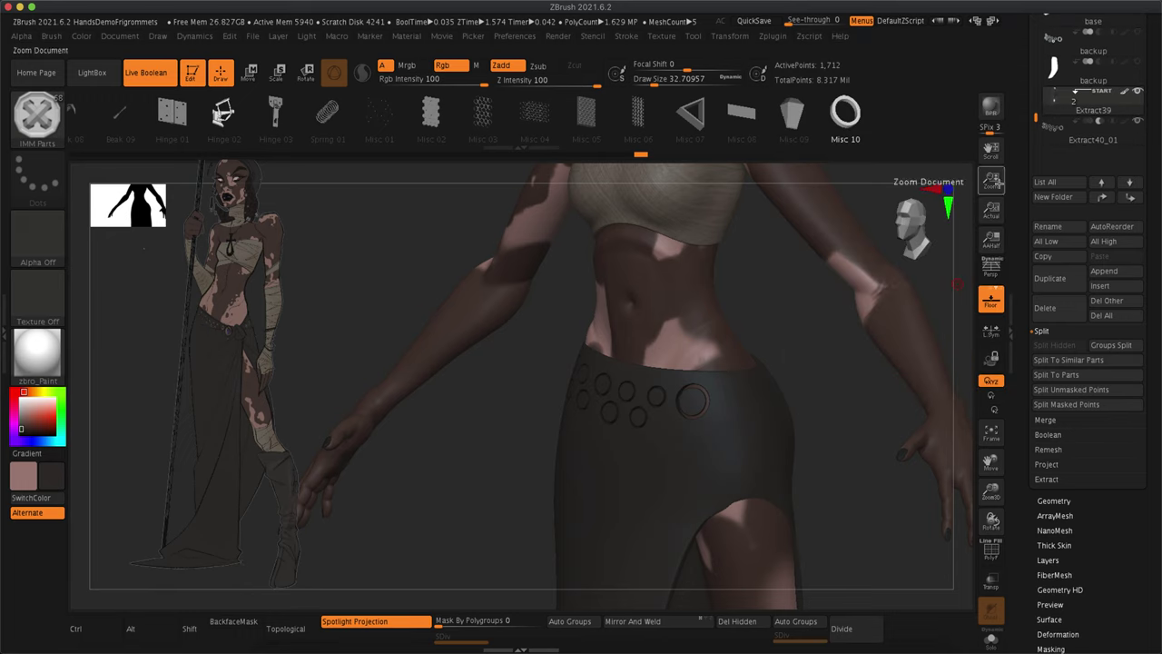
Show the polyframe on the skirt and make a Boolean mesh from Extract39 and the subtracted Extract40_01 rings.
click(991, 551)
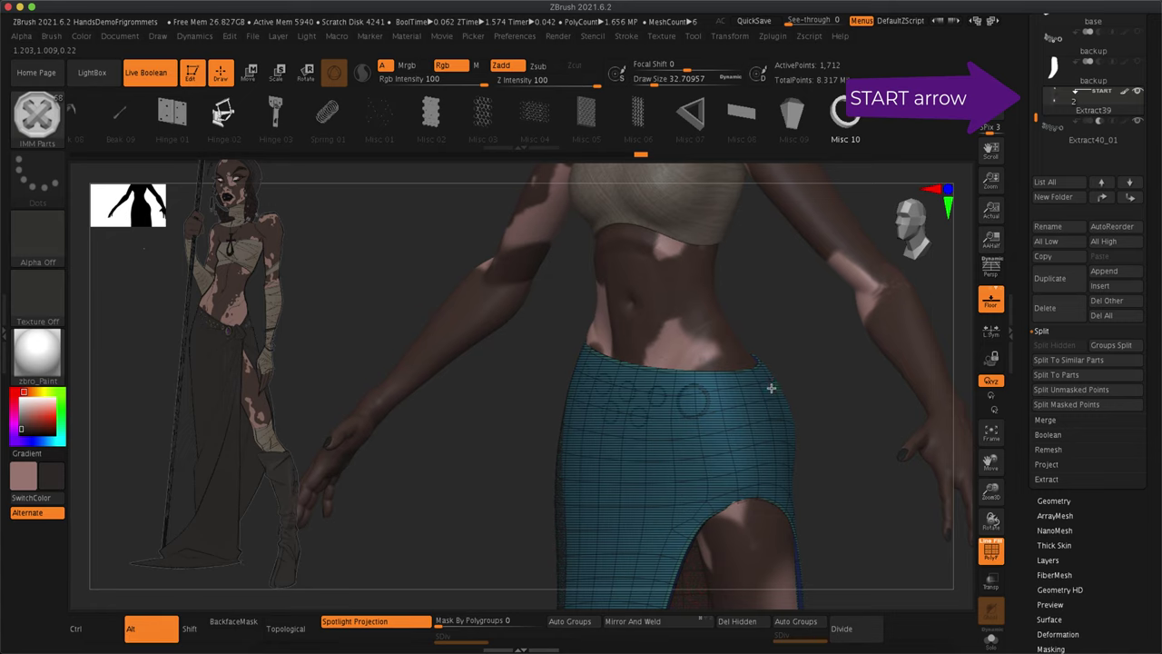
alt+drag(773, 389, 895, 472)
alt+drag(851, 377, 750, 361)
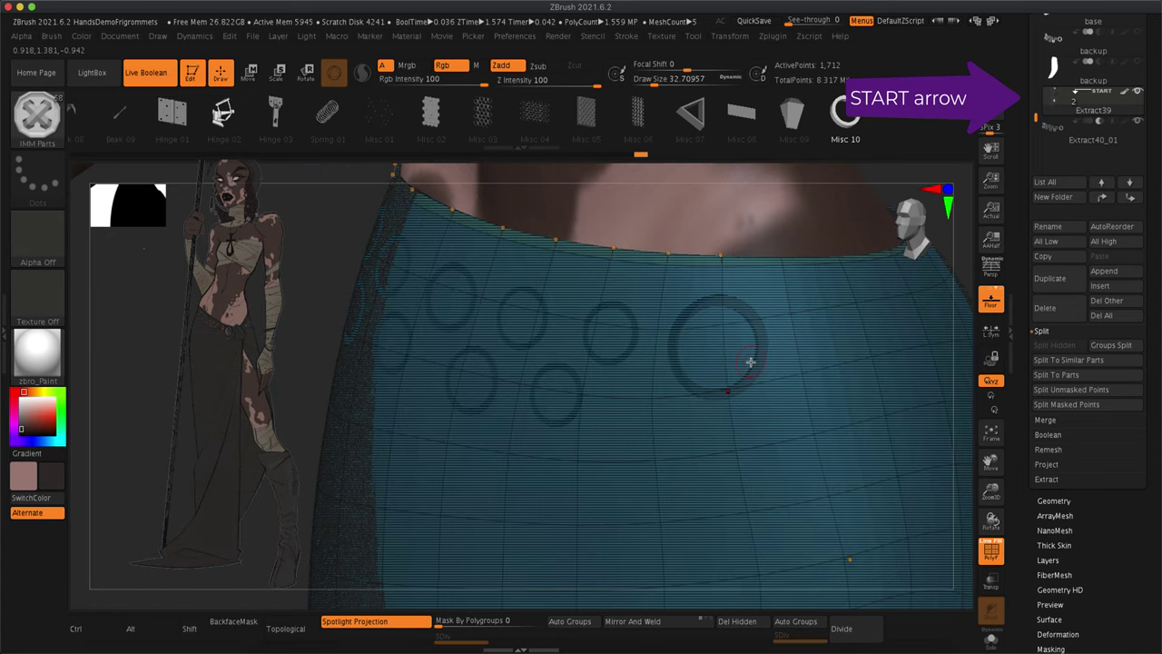
drag(350, 208, 363, 248)
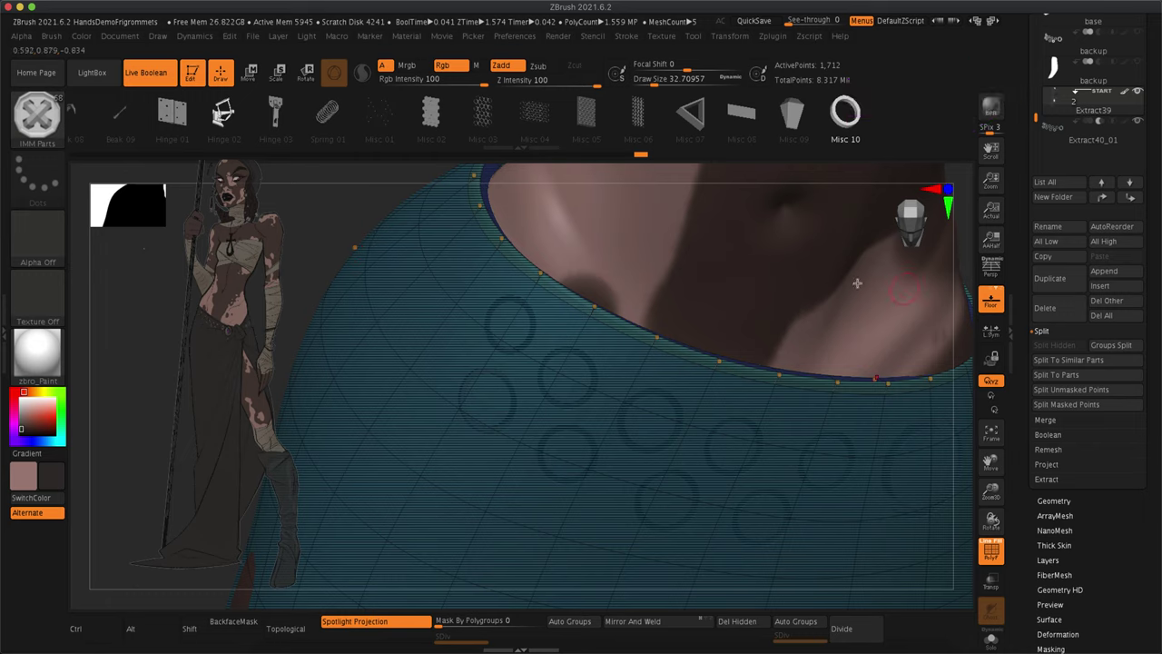
click(1048, 435)
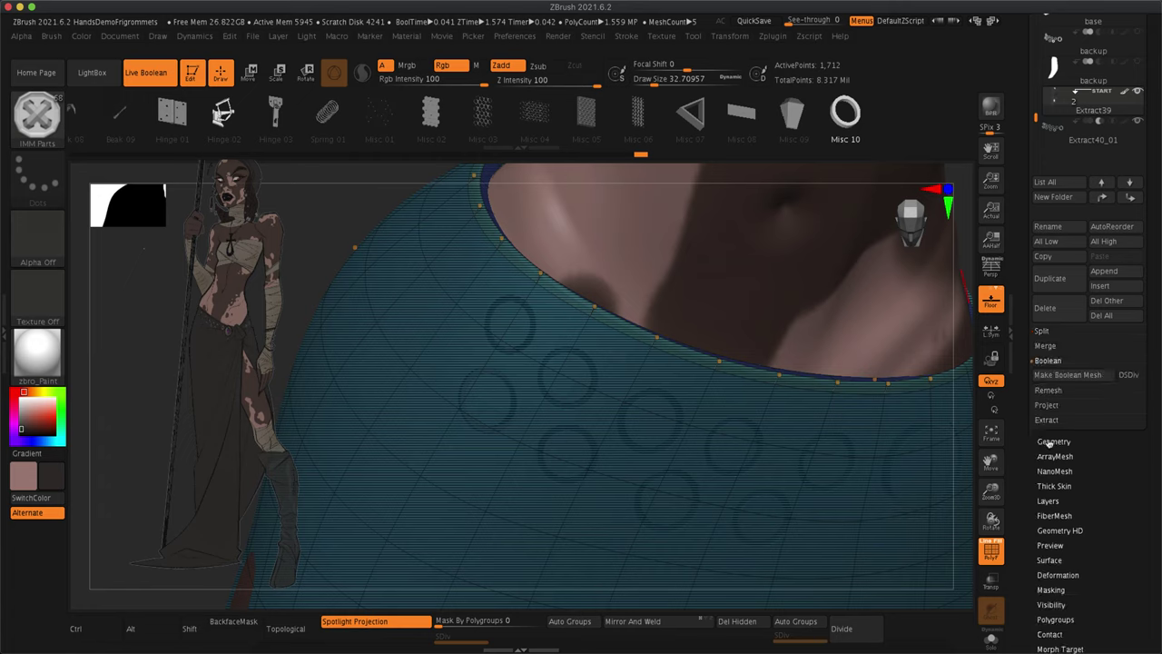
click(1059, 379)
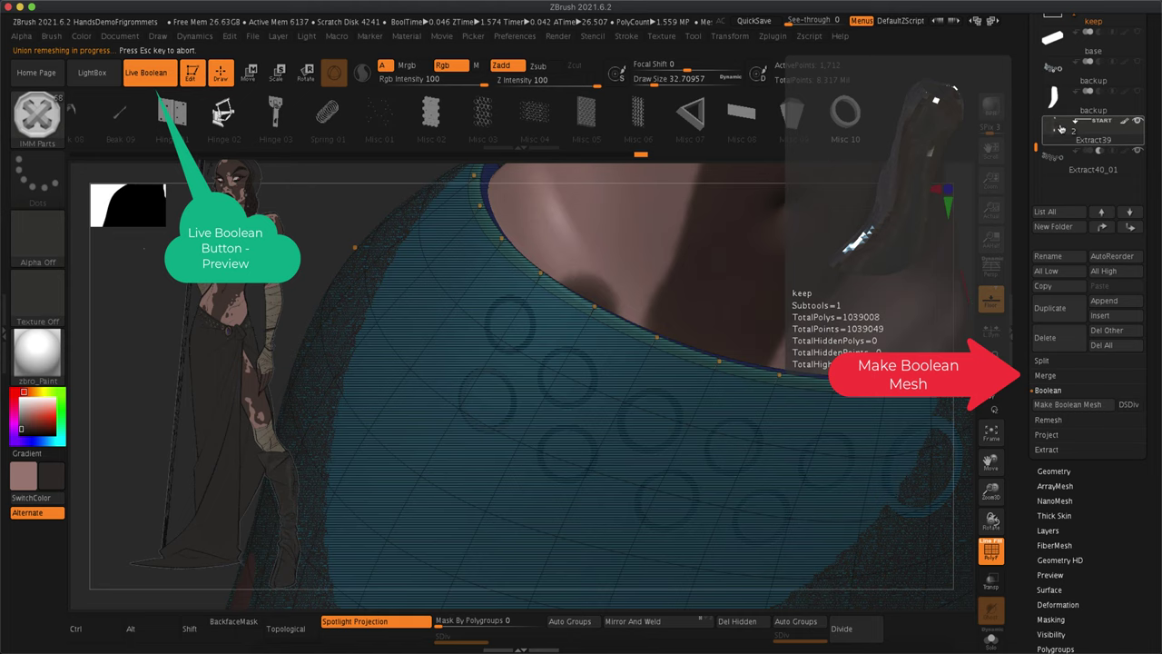
Hide the Extract40_01 rings subtool so only the skirt is shown.
click(1137, 151)
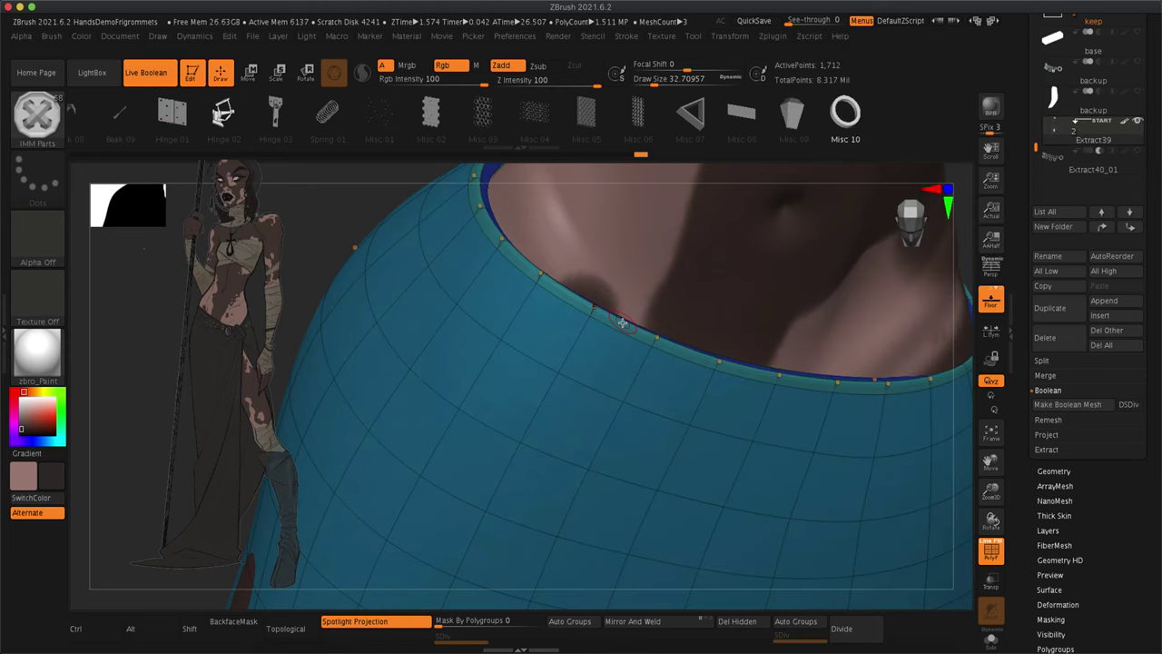
drag(323, 221, 309, 249)
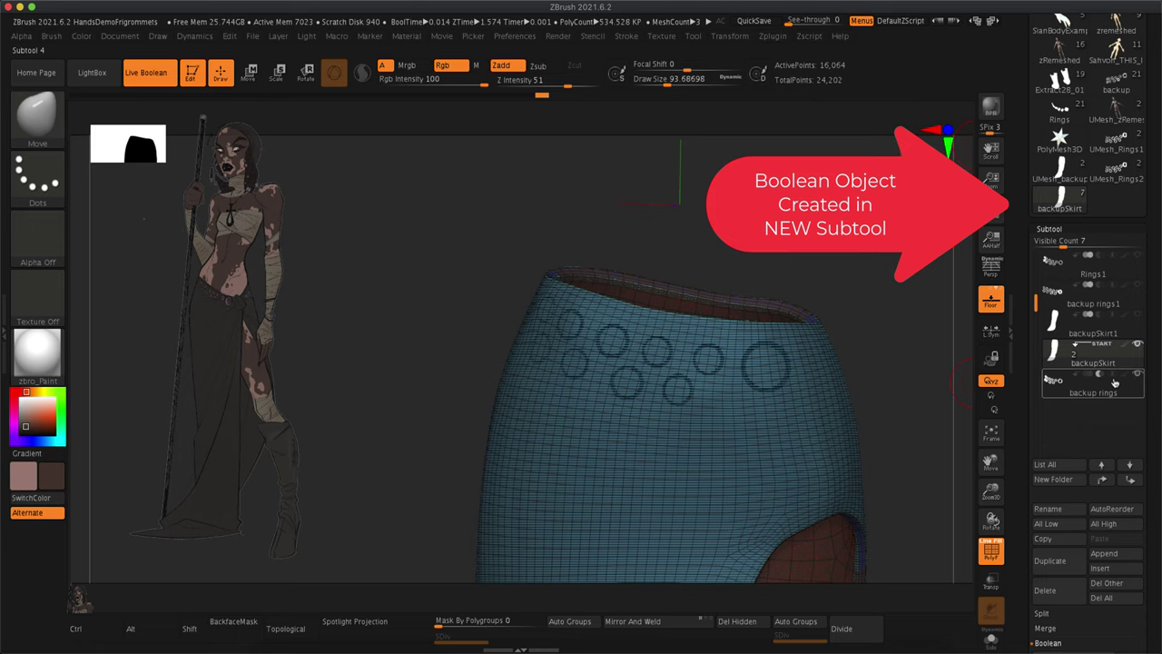
Make a Boolean mesh from the backupSkirt start group with the backup rings subtracted.
mouse_move(1125, 374)
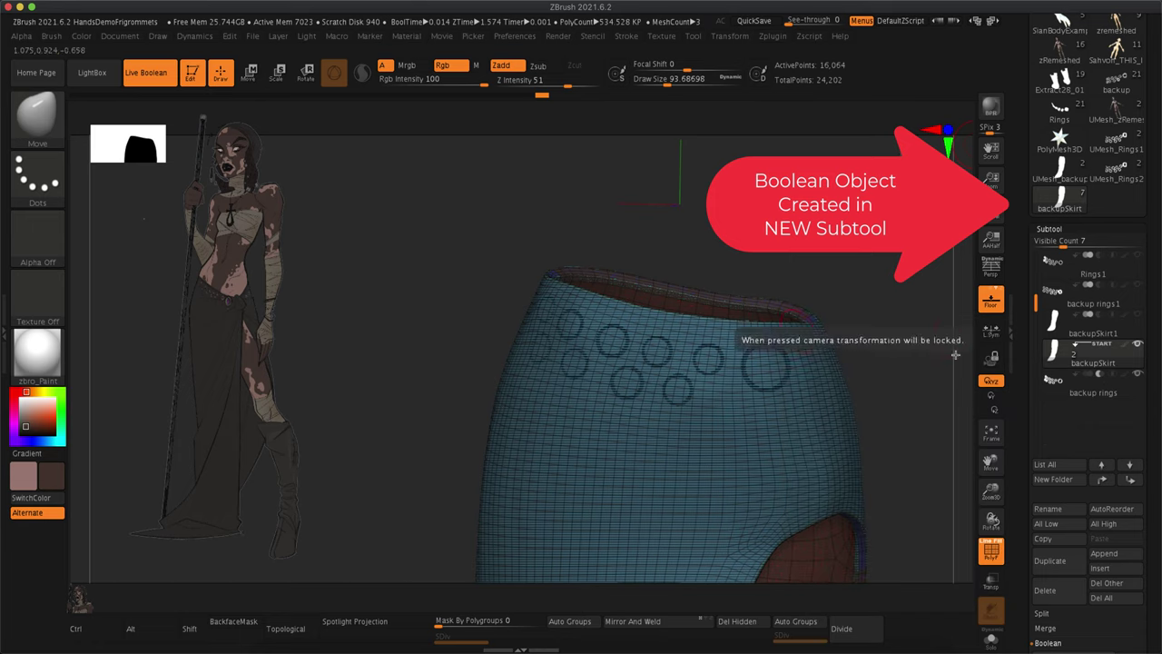
right_drag(729, 370, 797, 458)
drag(797, 459, 862, 282)
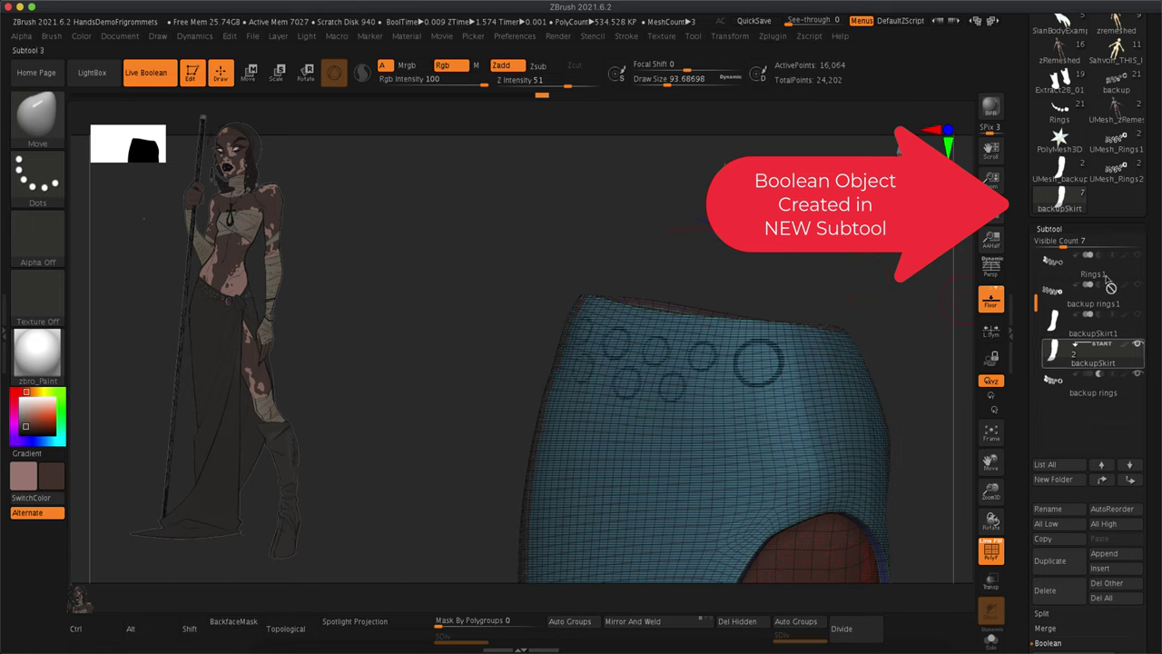
click(1048, 643)
click(1044, 501)
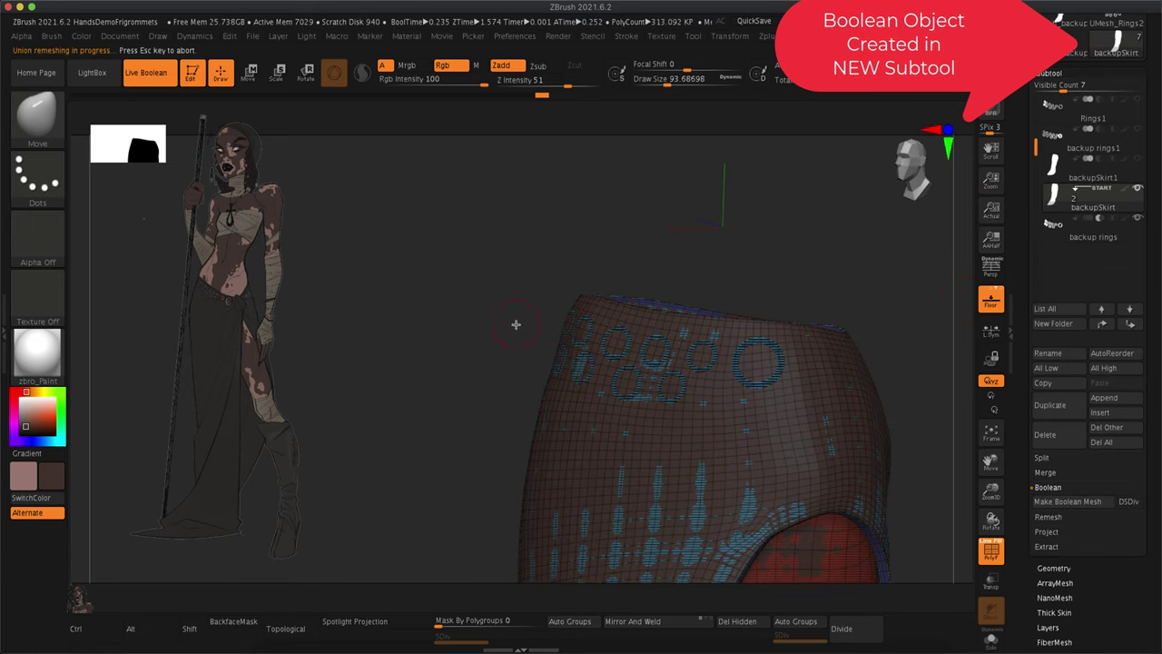
Switch to the newly generated Boolean skirt tool containing UMesh_backupSkirt1.
mouse_move(1036, 143)
mouse_down()
mouse_move(1037, 92)
mouse_move(1038, 154)
mouse_up()
click(1138, 190)
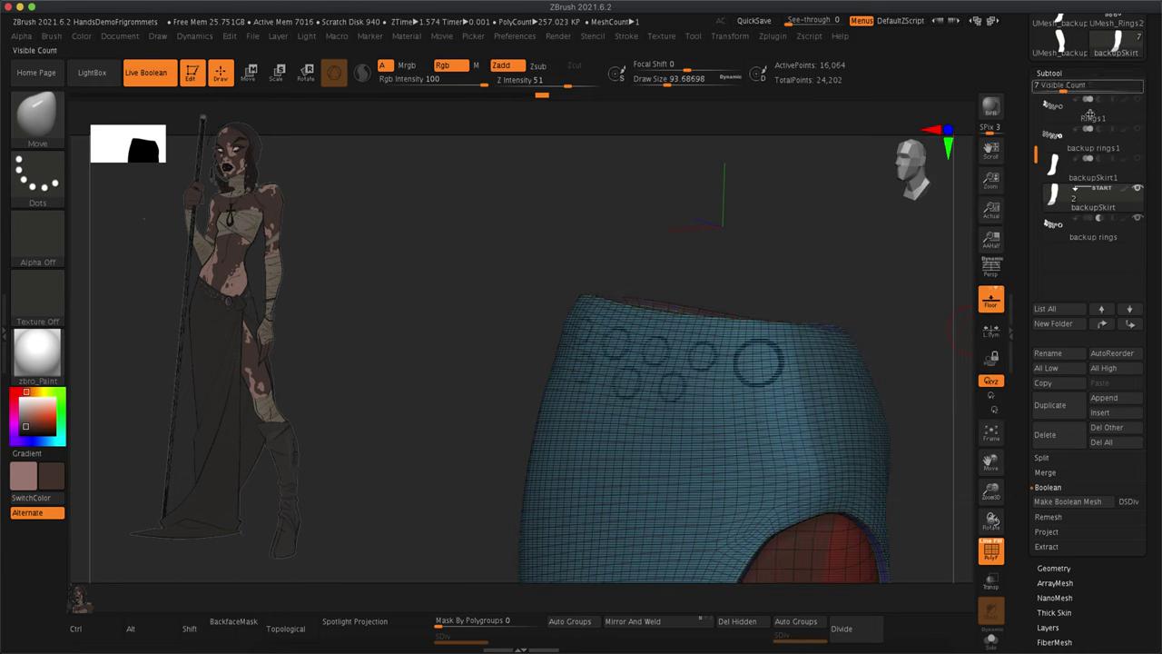
click(1058, 41)
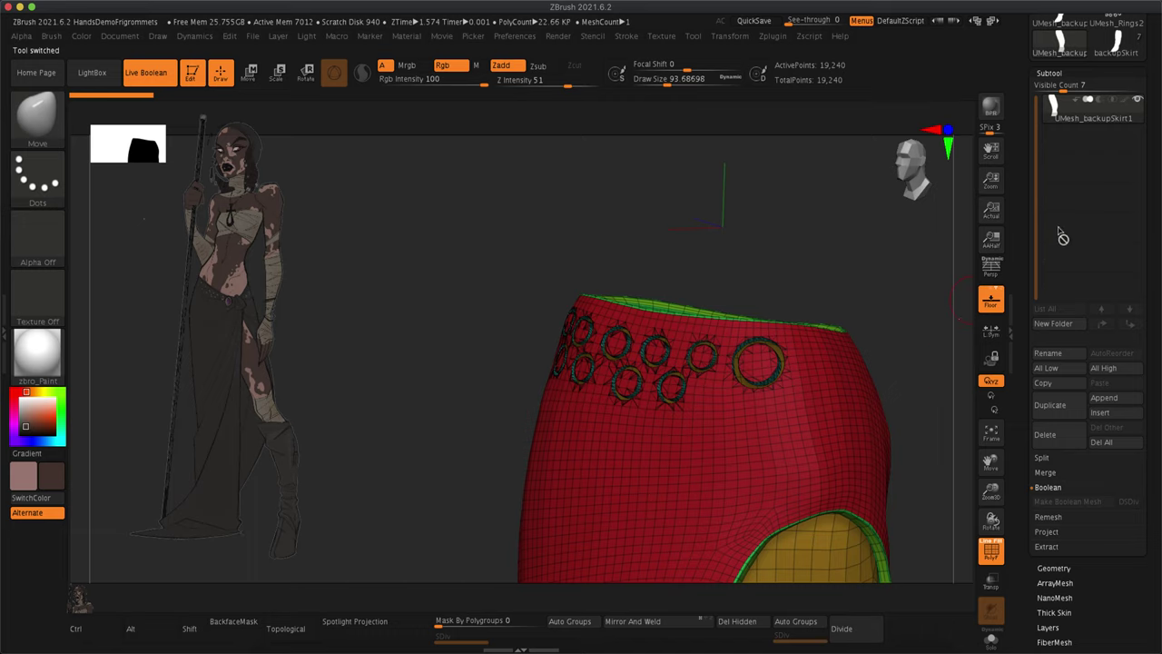
Examine the ring grooves and topology of the Boolean skirt from several angles, with and without the polyframe.
drag(891, 300, 821, 479)
mouse_move(679, 393)
alt+mouse_down()
mouse_move(734, 500)
mouse_move(749, 353)
mouse_move(763, 337)
alt+mouse_up()
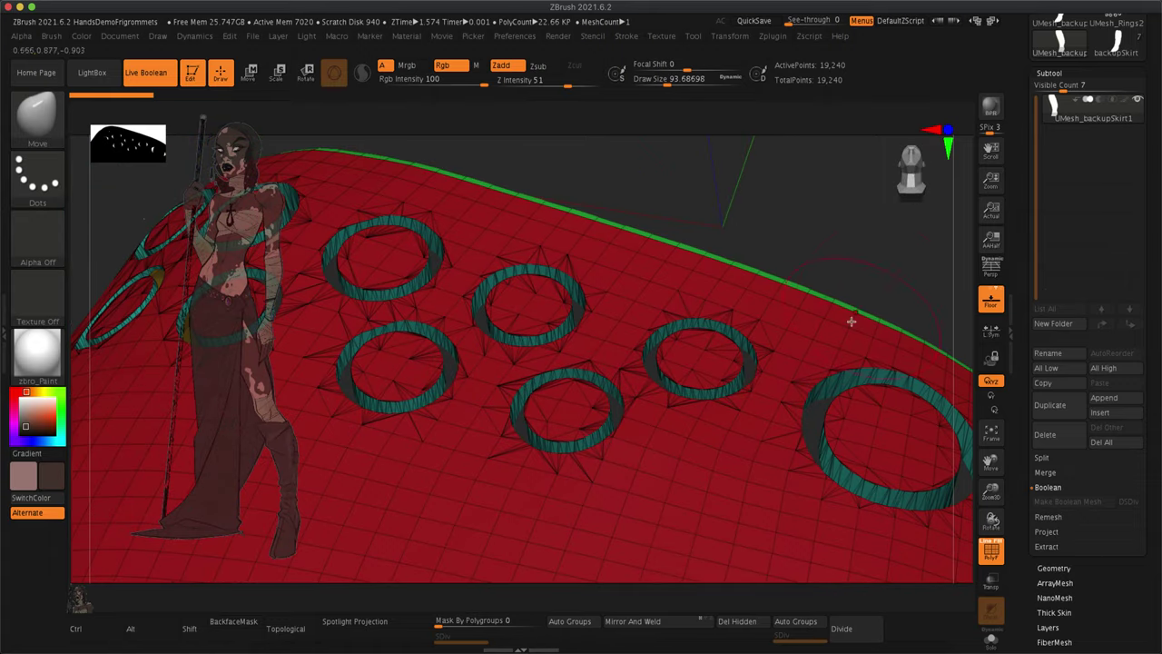
shift+drag(853, 313, 902, 251)
key(f)
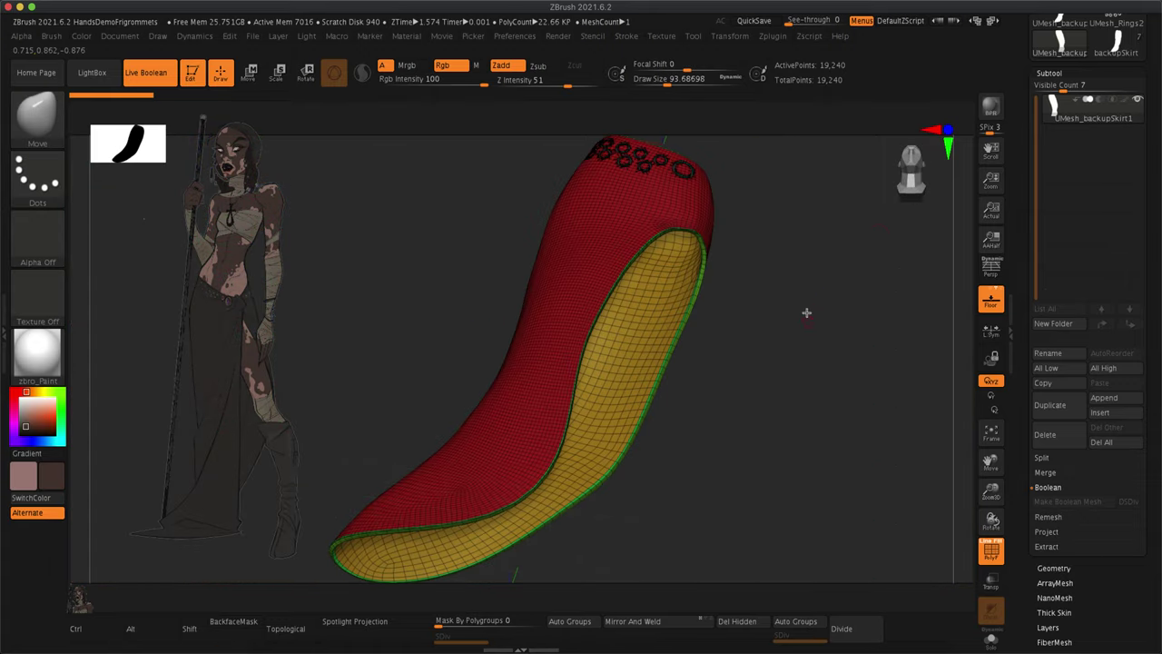
shift+drag(806, 313, 820, 366)
drag(805, 254, 859, 424)
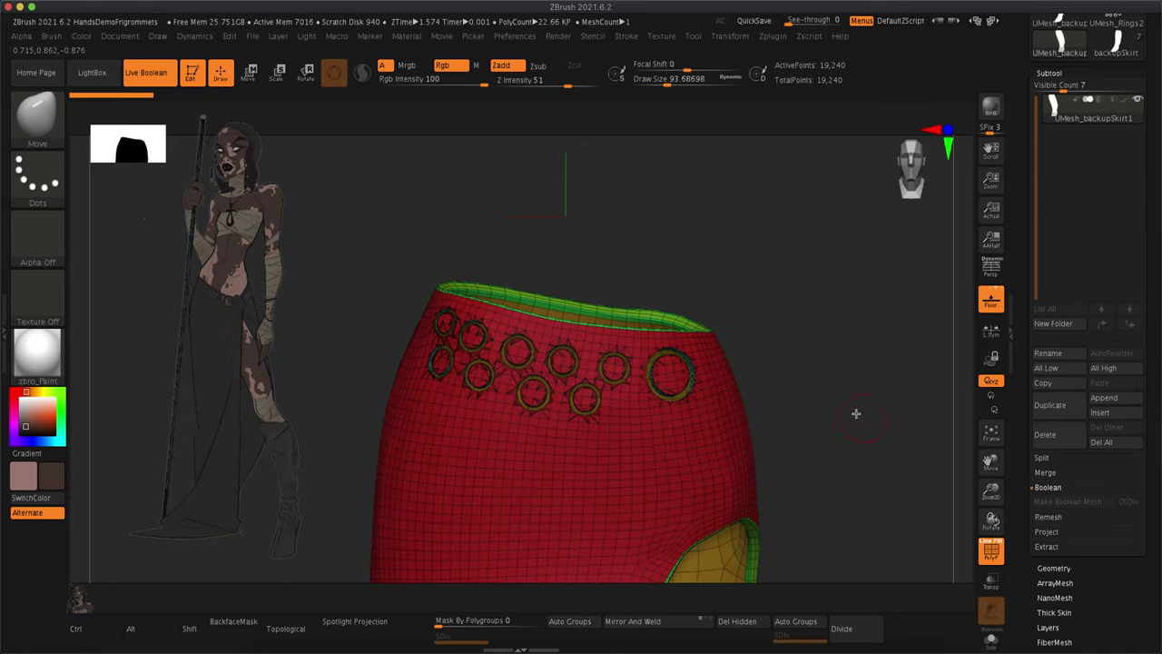
mouse_move(802, 451)
mouse_down()
mouse_move(869, 466)
mouse_move(805, 456)
mouse_move(824, 452)
mouse_up()
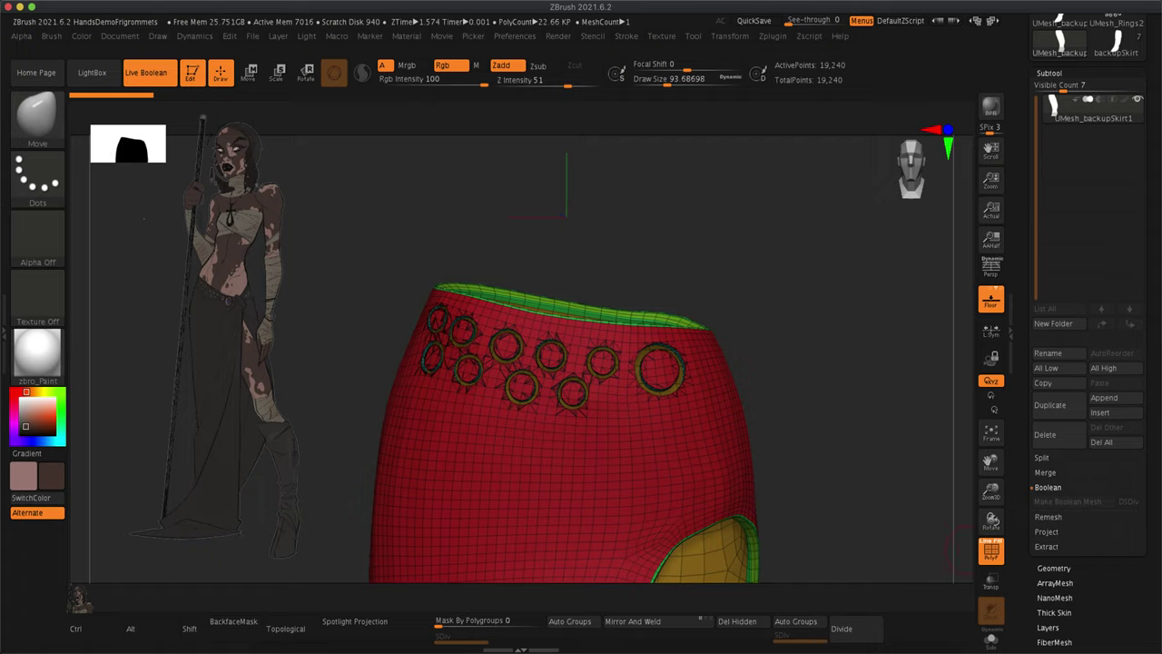
click(991, 549)
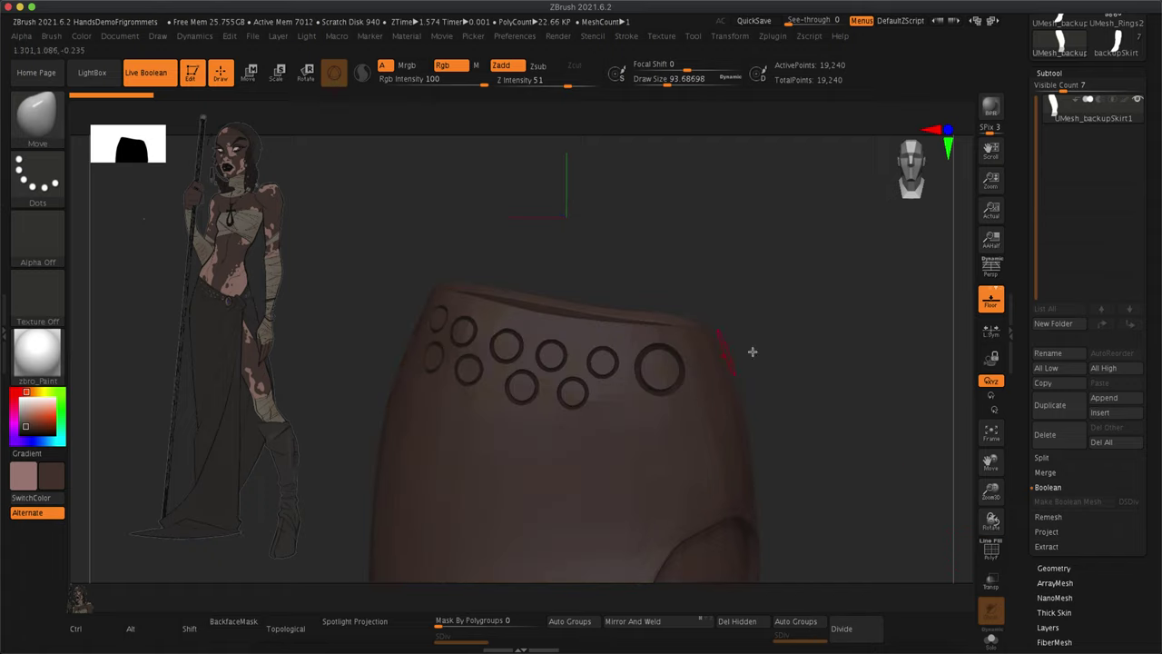
scroll(1008, 491, down, 5)
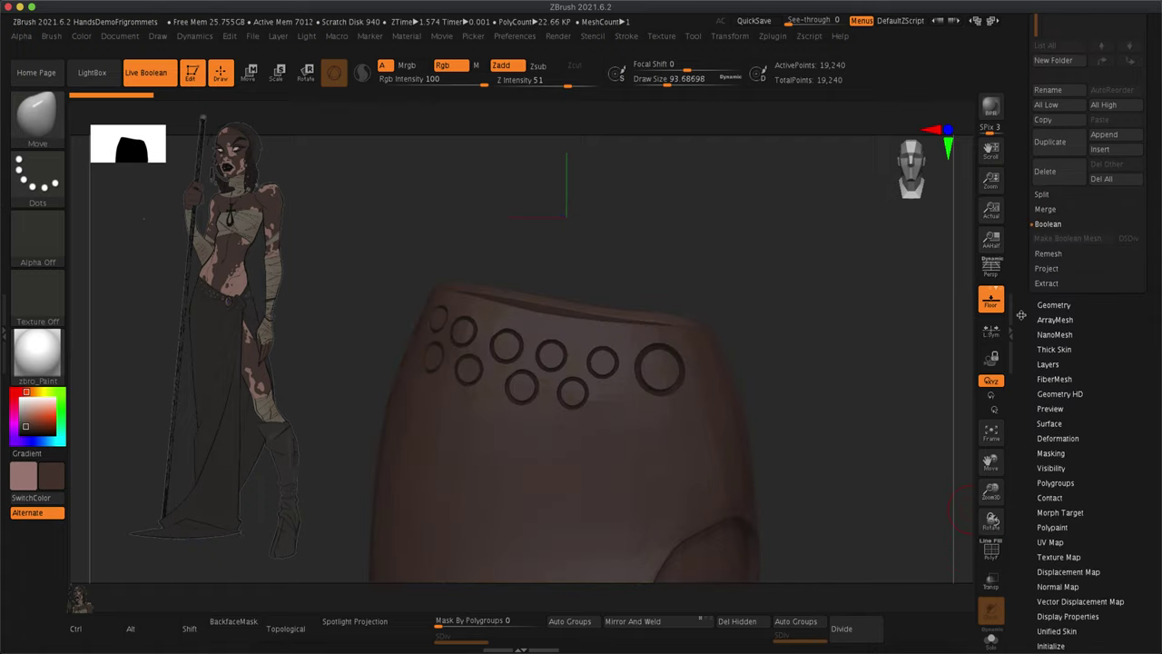
alt+drag(798, 369, 860, 340)
alt+drag(905, 249, 856, 451)
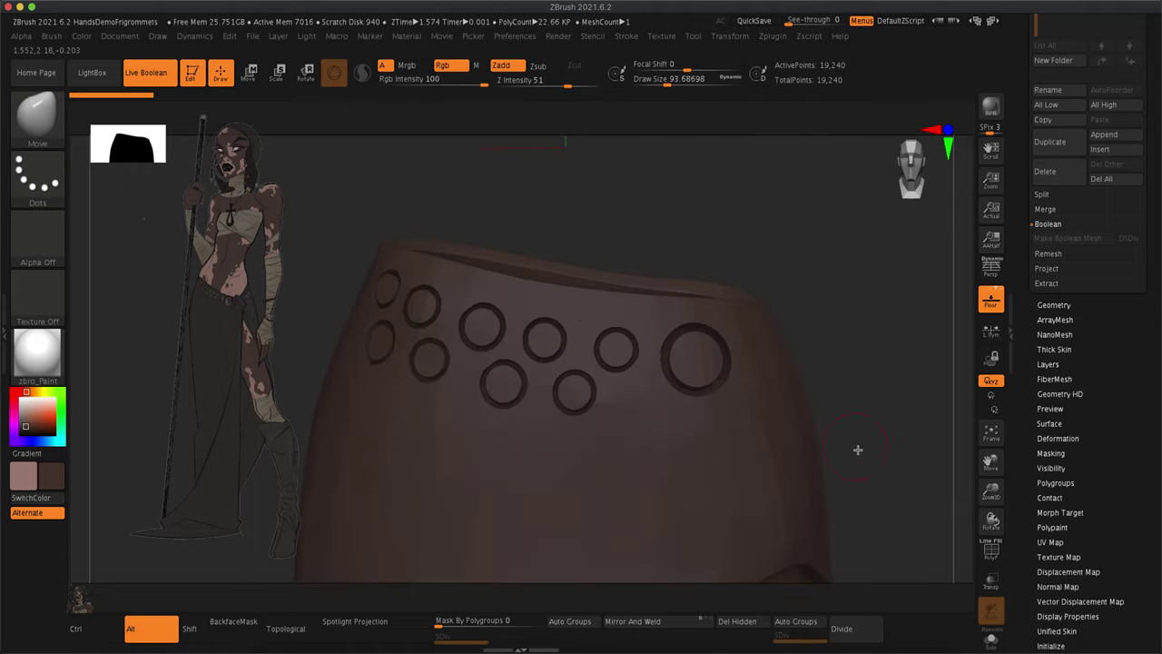
Show the polyframe and assign new polygroups to the skirt's separate pieces with Auto Groups.
click(1055, 482)
scroll(1021, 297, up, 4)
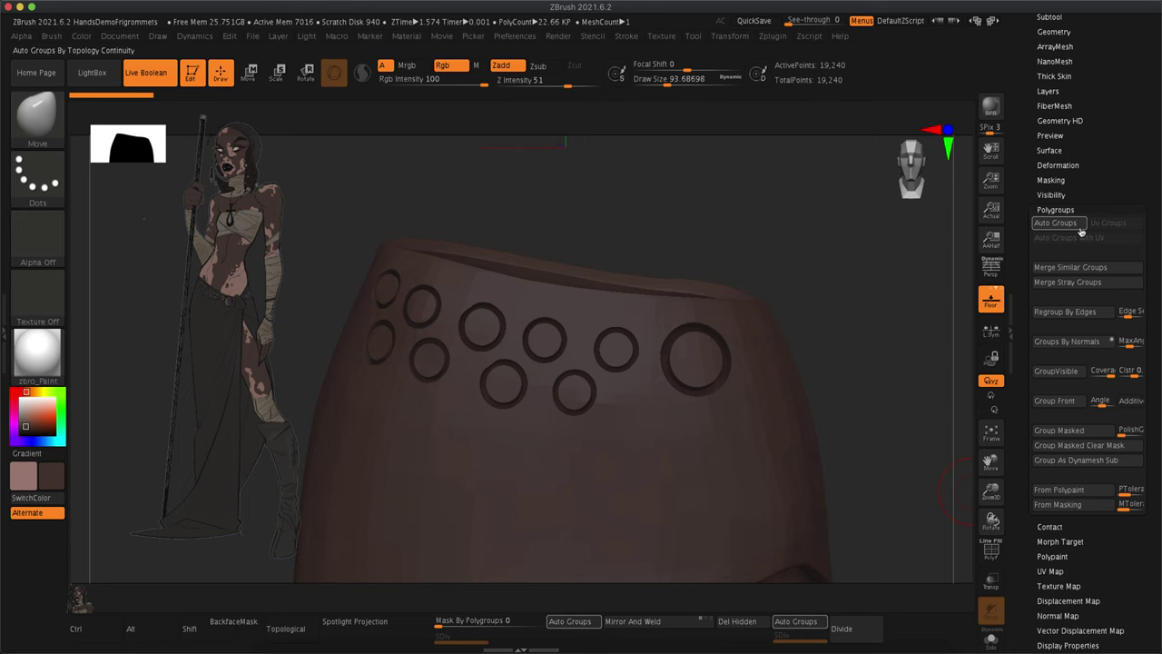
click(991, 549)
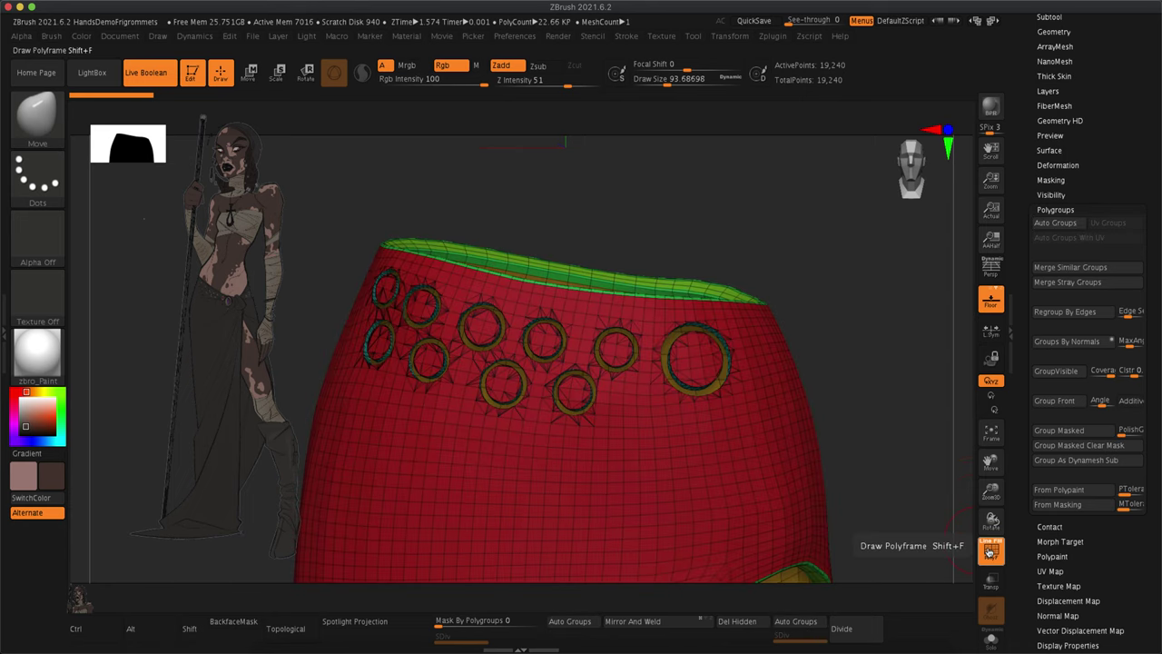
click(1070, 225)
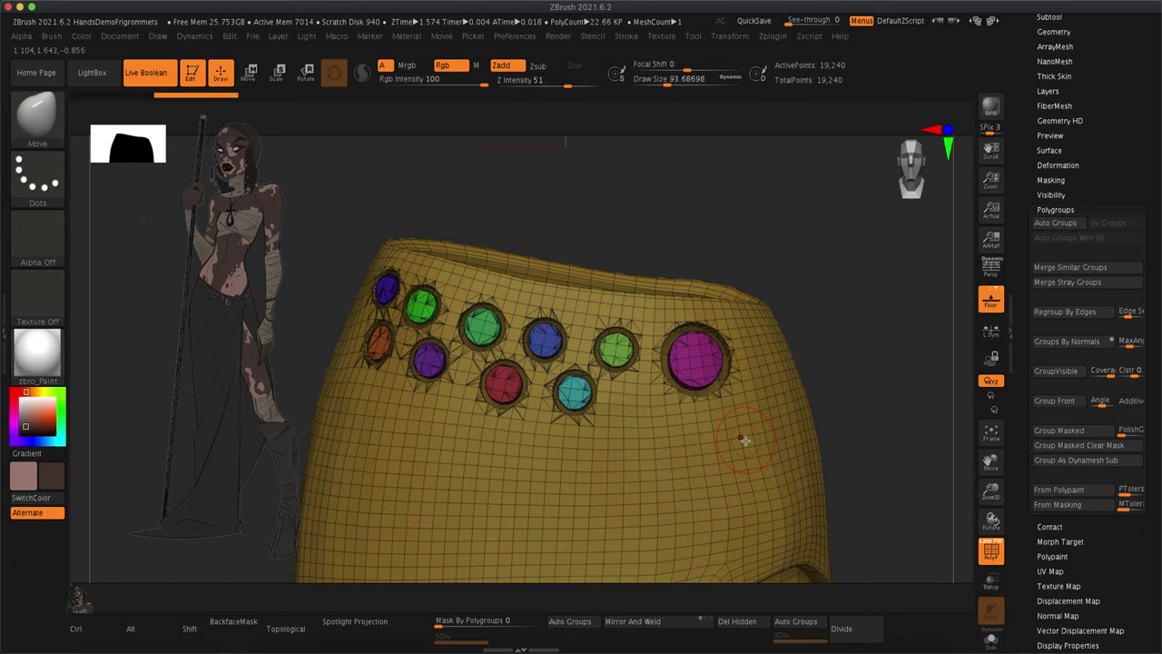
Isolate the main skirt polygroup, hiding the round pieces inside the ring grooves.
drag(832, 368, 851, 418)
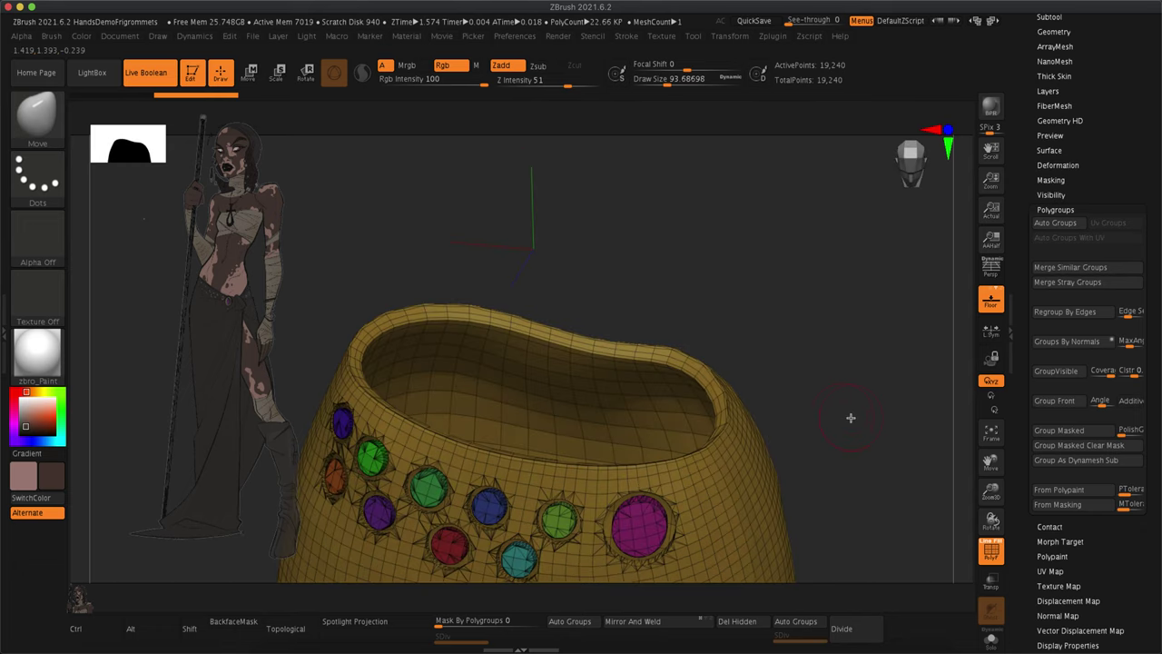
key(ctrl+shift)
drag(821, 486, 840, 424)
ctrl+shift+click(739, 444)
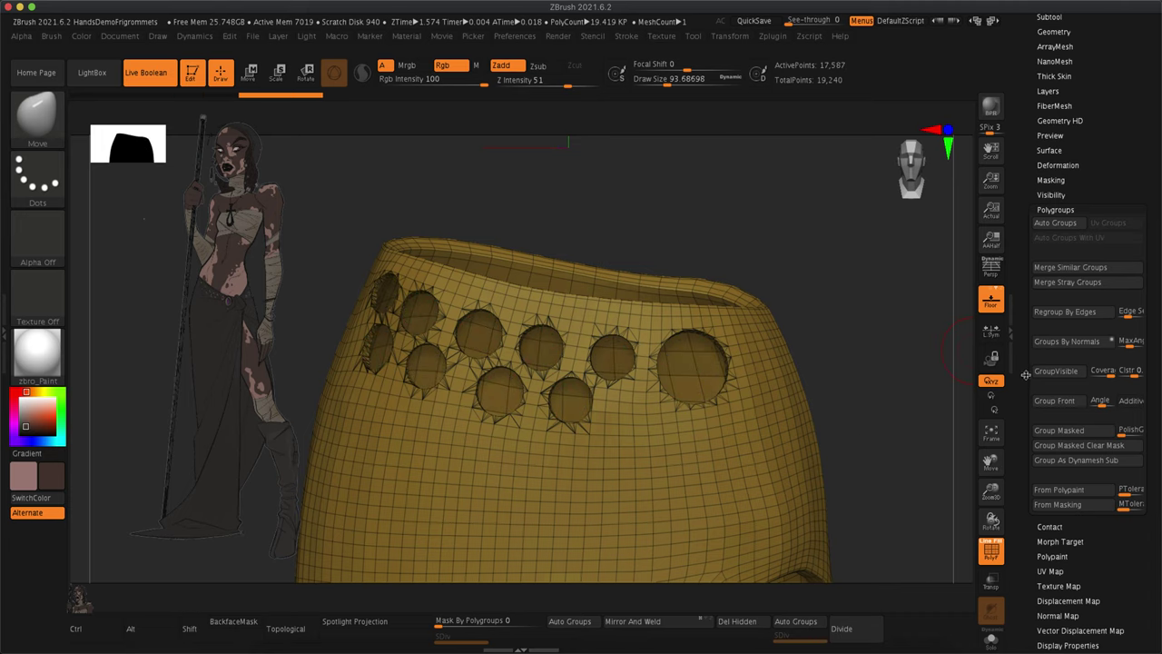
Split the hidden round pieces off the Boolean skirt with Split Hidden, and hide the subtool that holds them.
scroll(1027, 417, up, 5)
click(1051, 226)
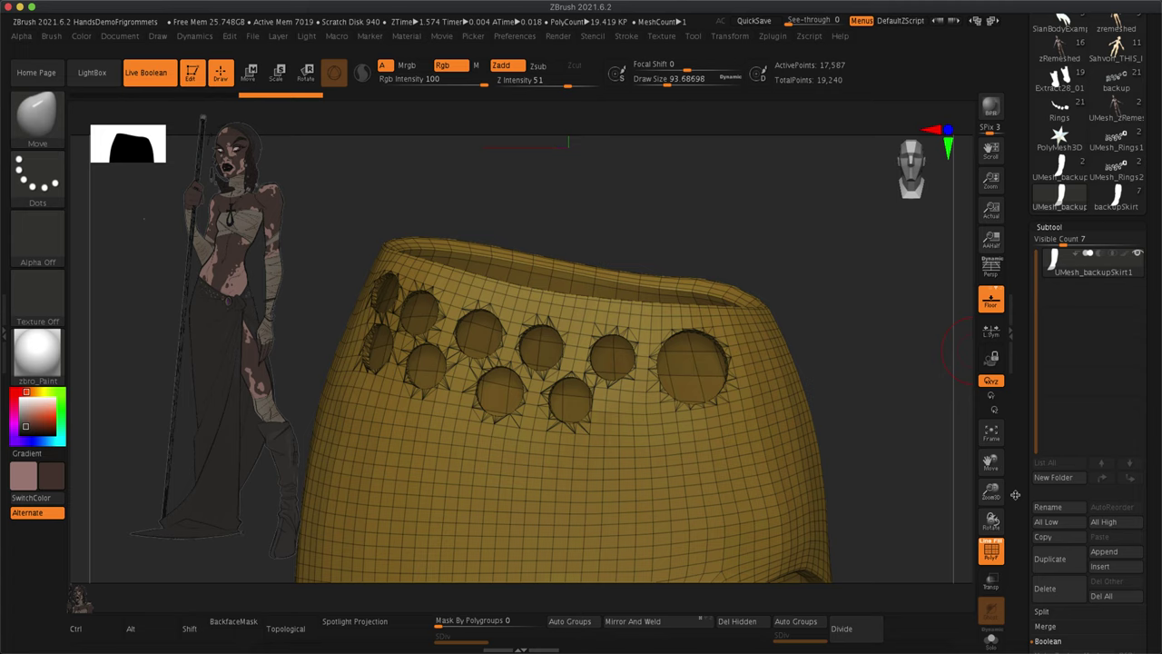
scroll(1042, 410, down, 5)
click(1042, 408)
click(1043, 421)
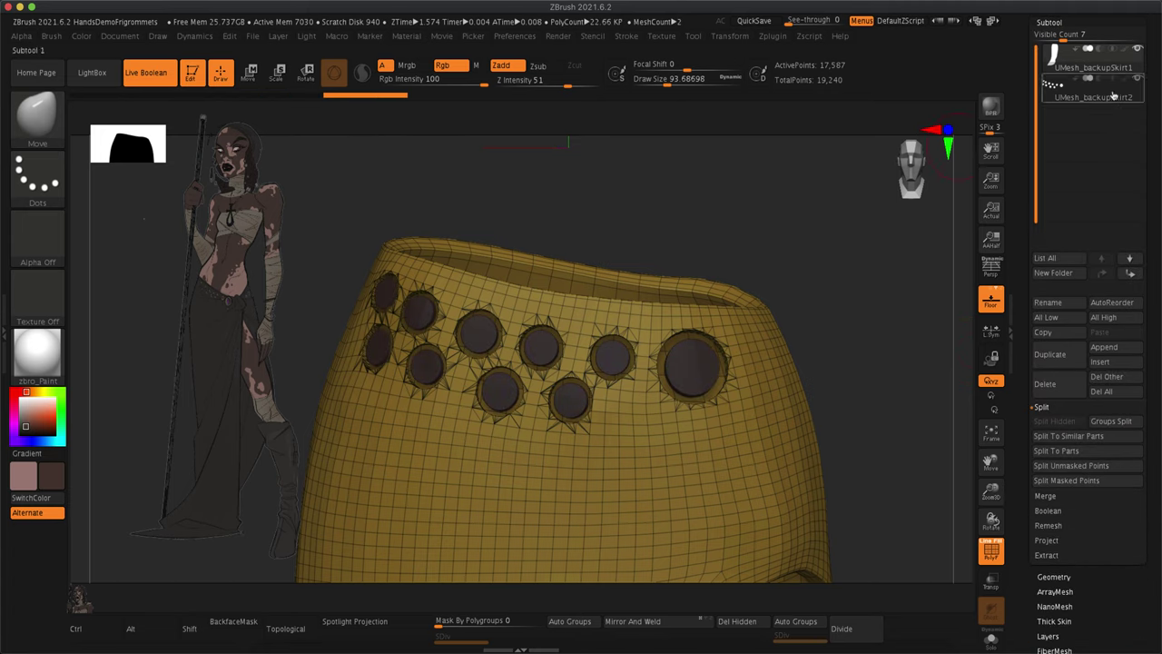
click(1136, 79)
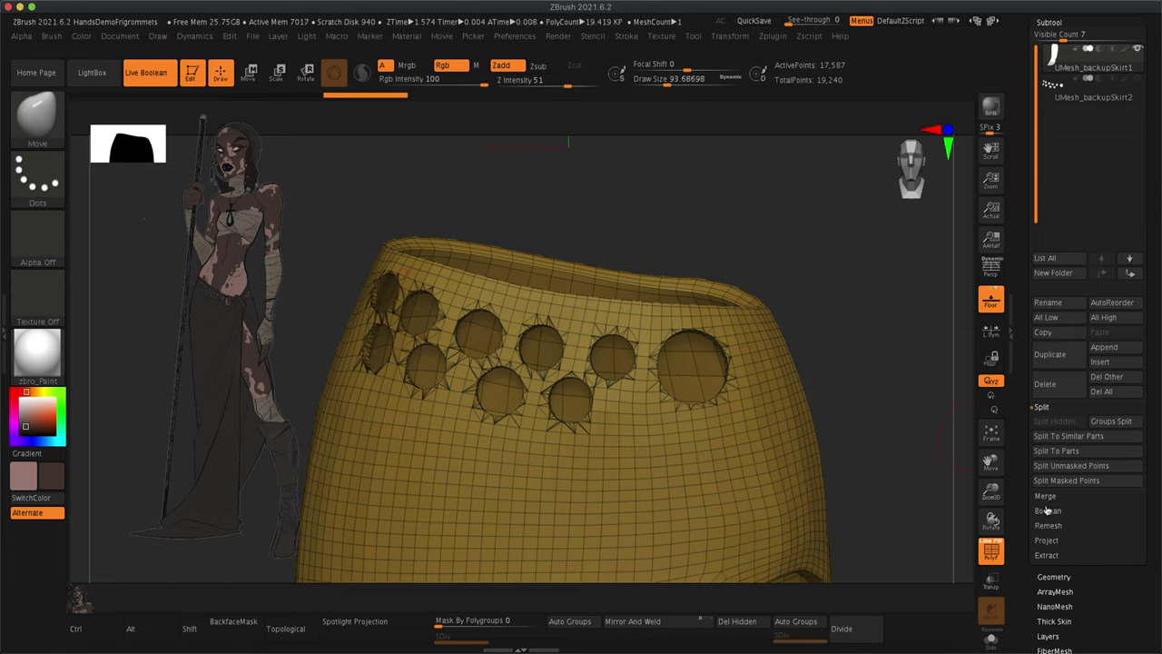
Look through the other loaded body, ring and skirt tools, and return to the split Boolean skirt tool.
drag(1008, 505, 1005, 334)
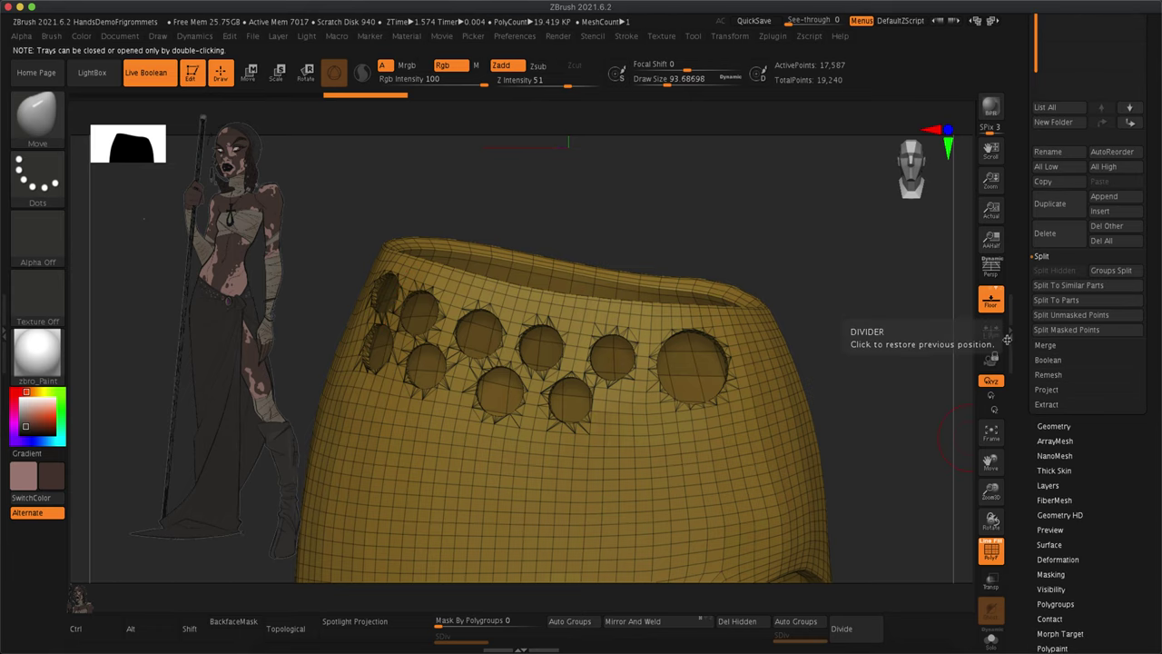
scroll(1022, 312, up, 10)
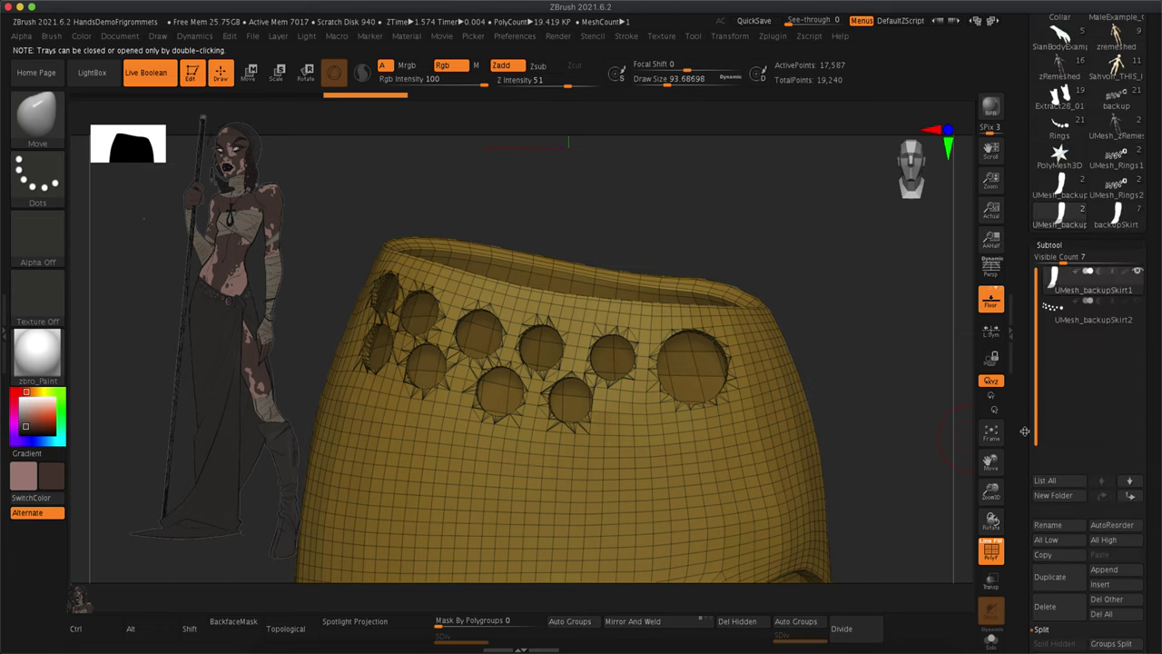
mouse_move(1047, 292)
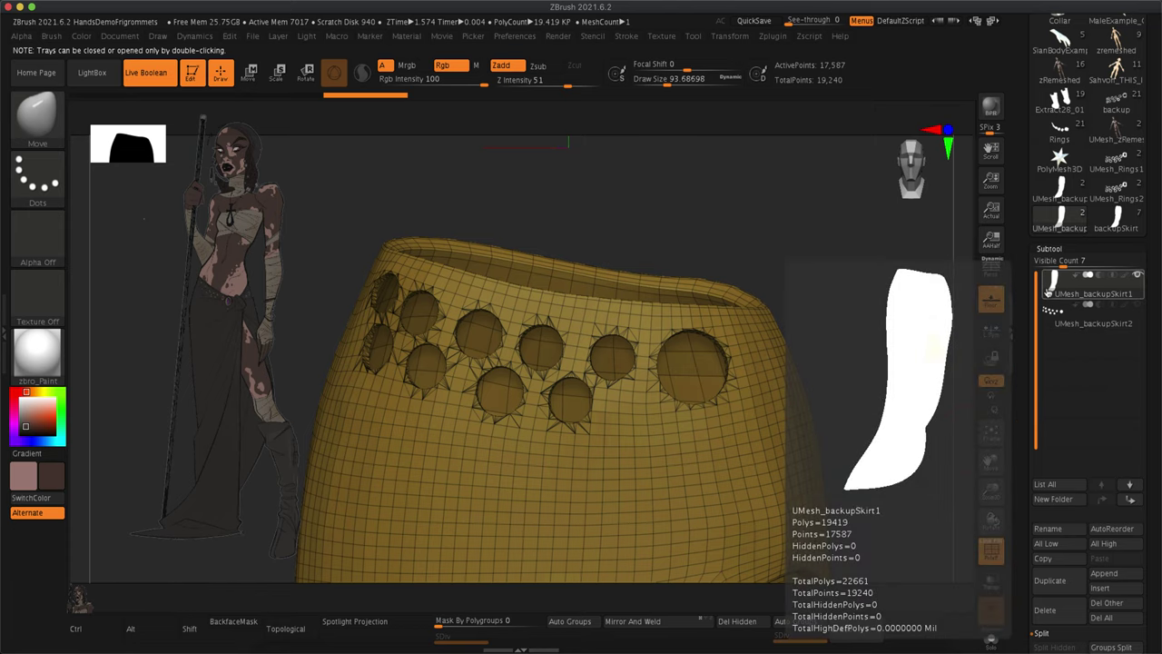
click(1119, 139)
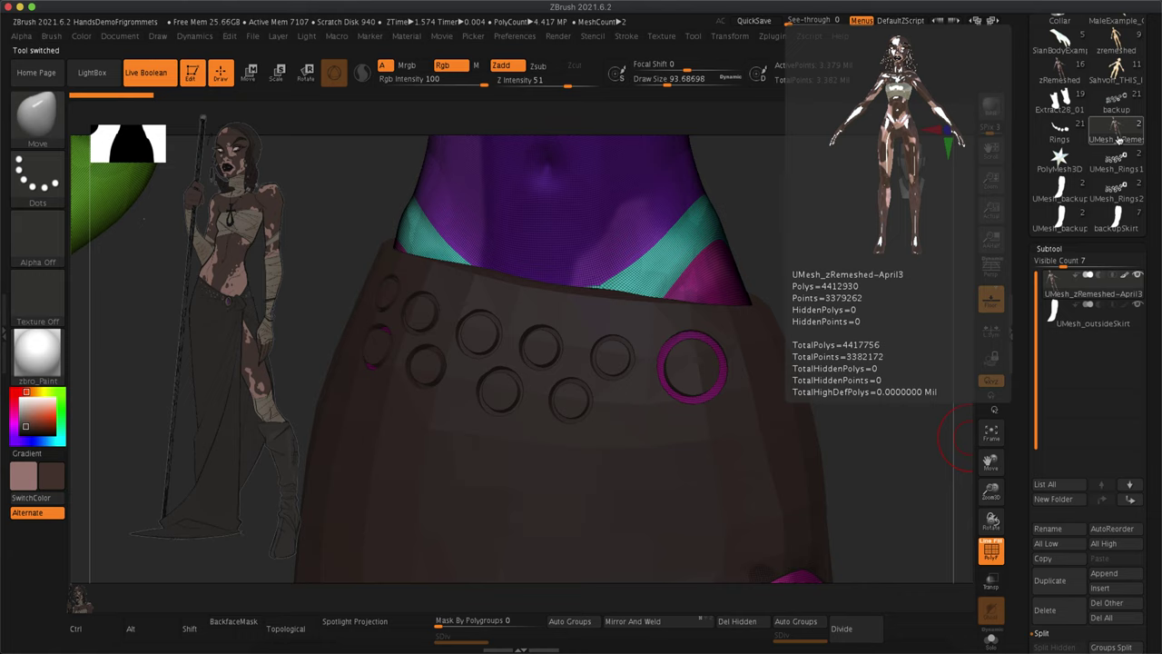
click(1115, 160)
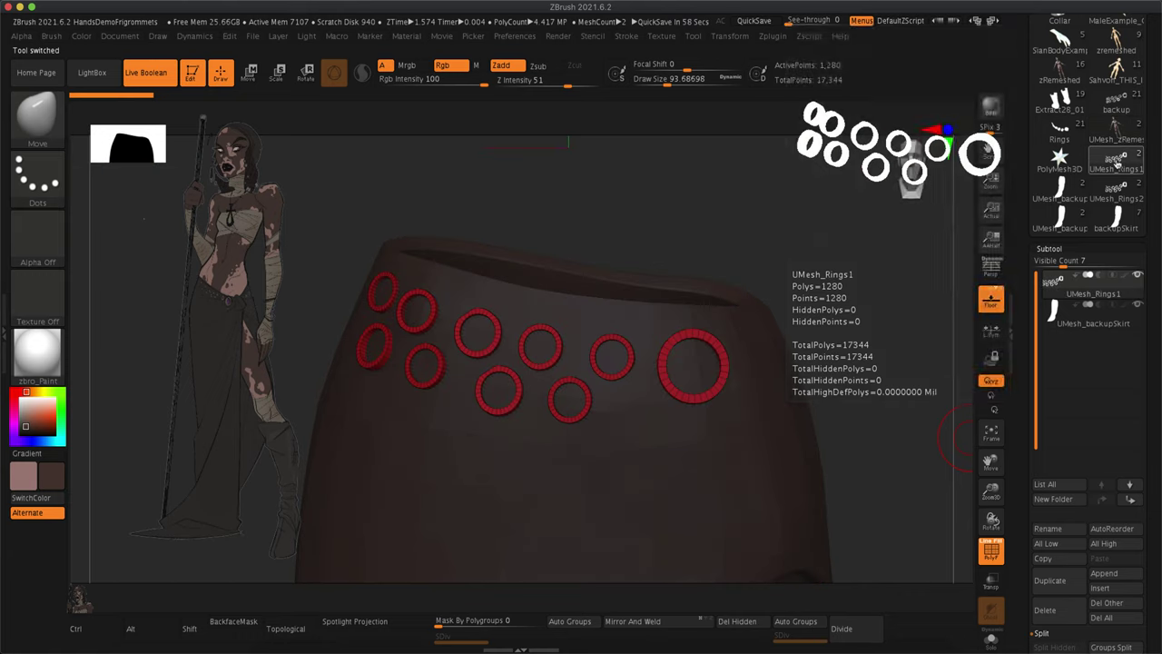
click(1069, 163)
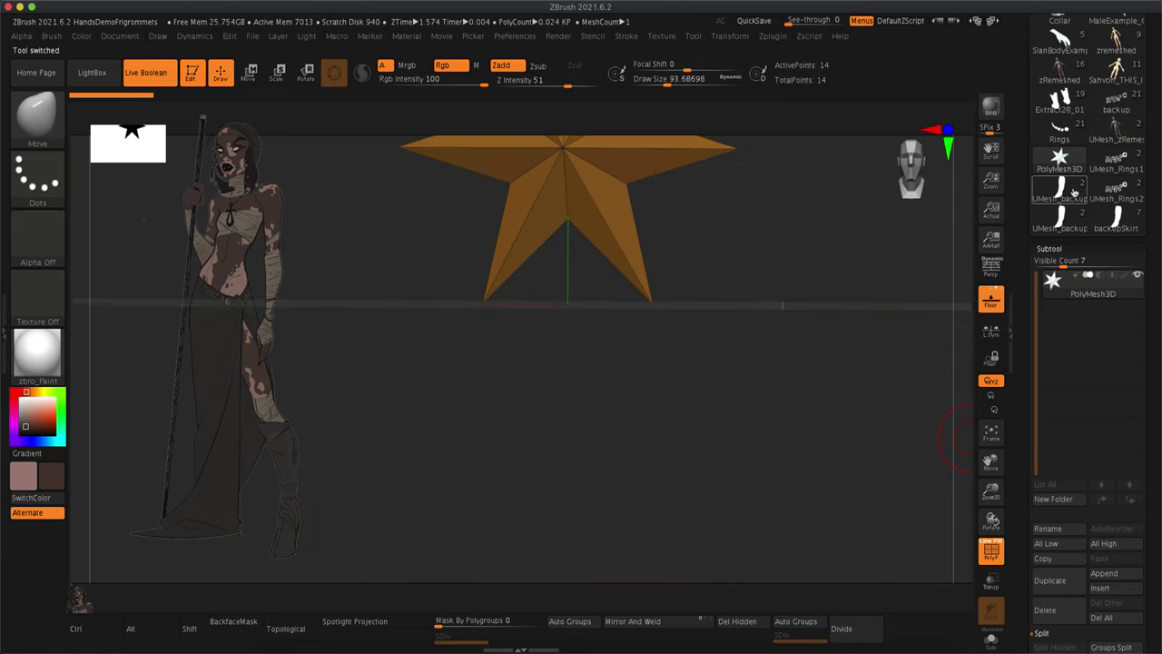
click(1104, 194)
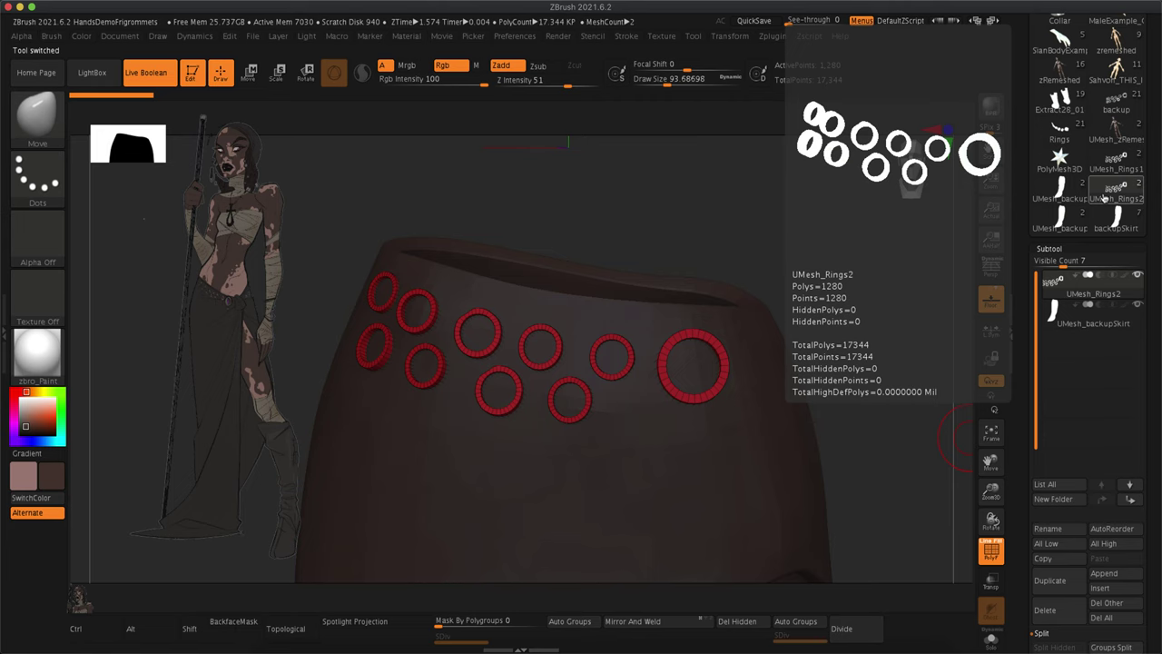
click(1066, 193)
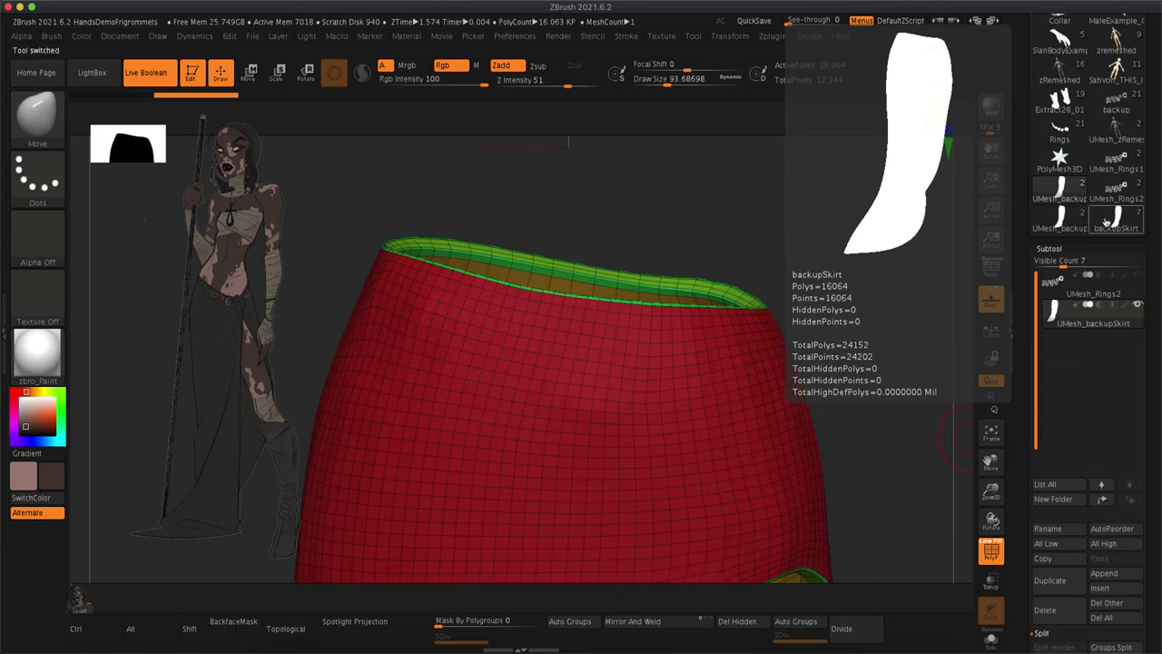
click(1056, 221)
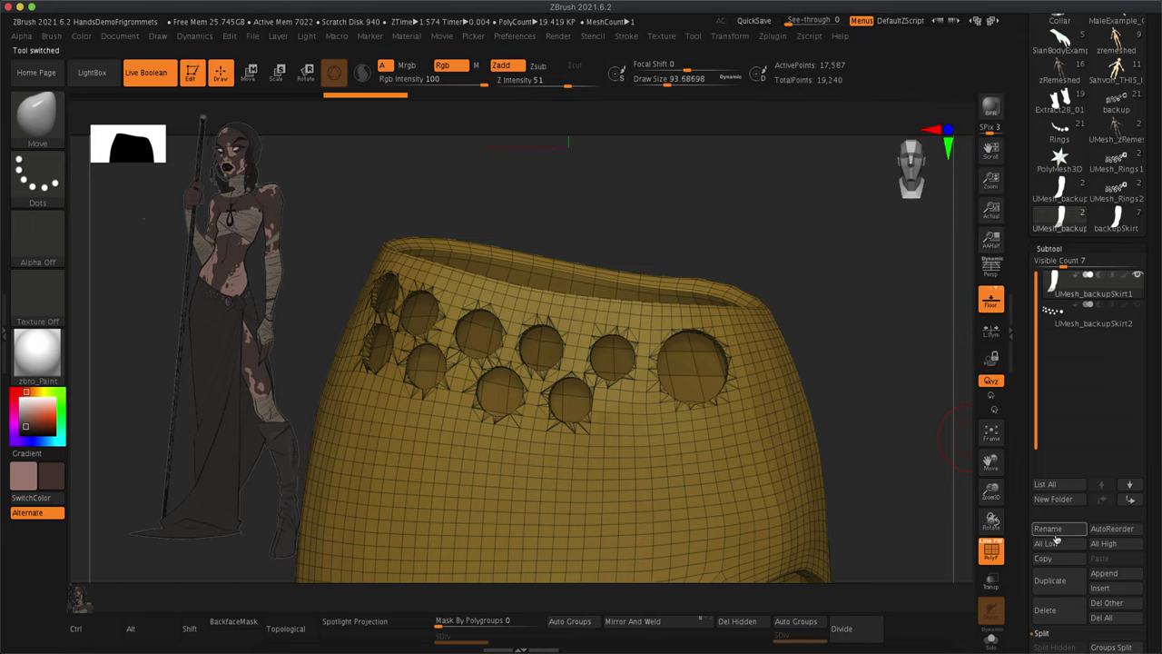
Rename the main skirt subtool as CorrectSkirt.
click(1046, 527)
text(Correct)
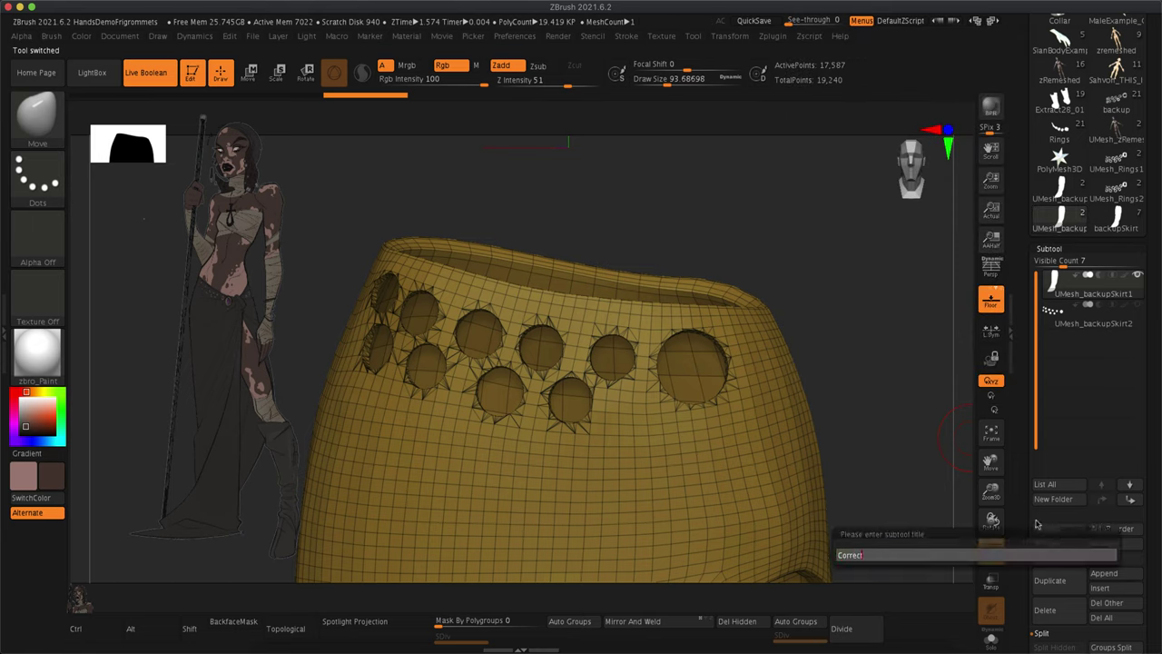
text(Skirt)
key(Return)
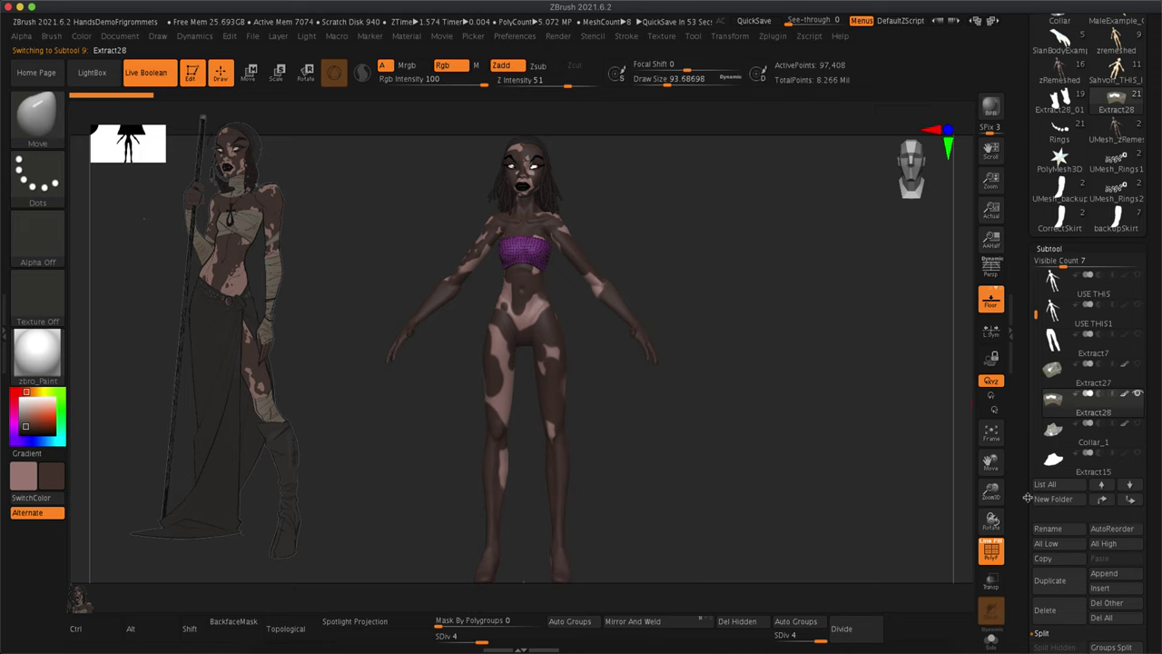
Switch to the full character tool and insert the CorrectSkirt mesh as a new subtool.
scroll(1126, 381, down, 5)
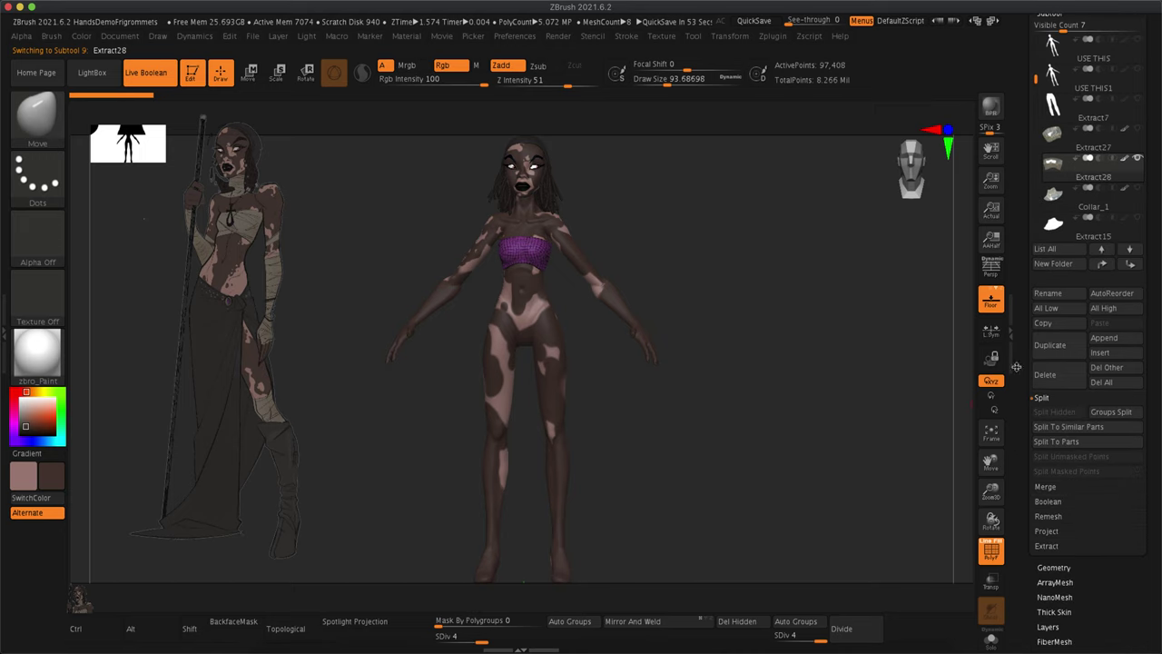
click(1132, 339)
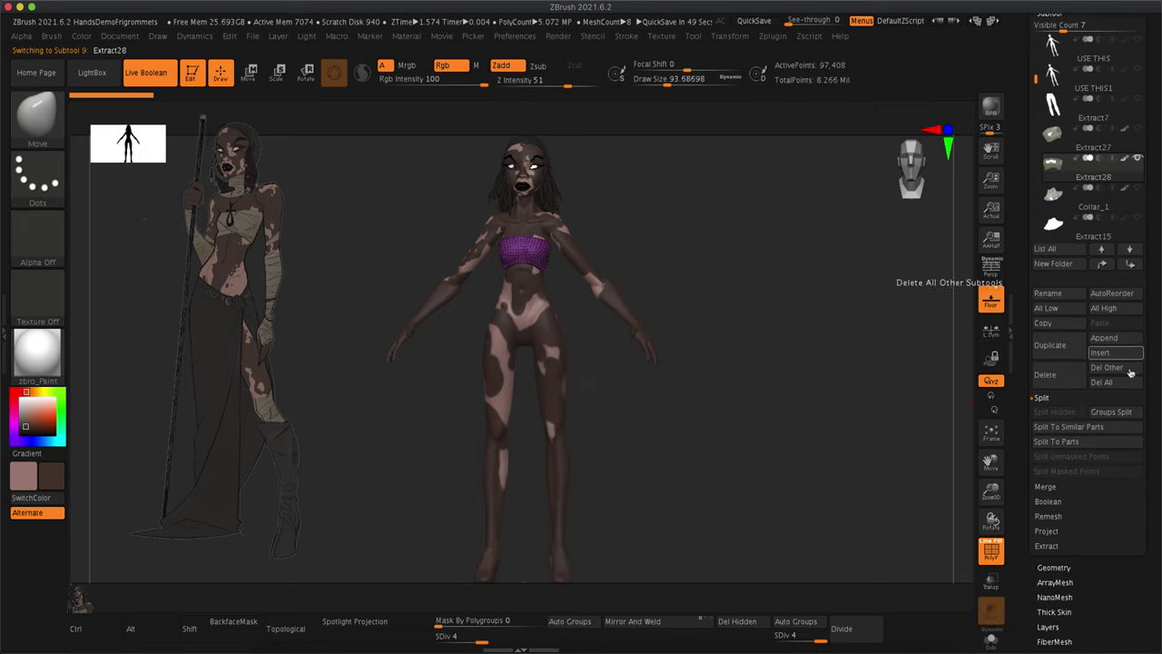
click(1118, 352)
click(1131, 360)
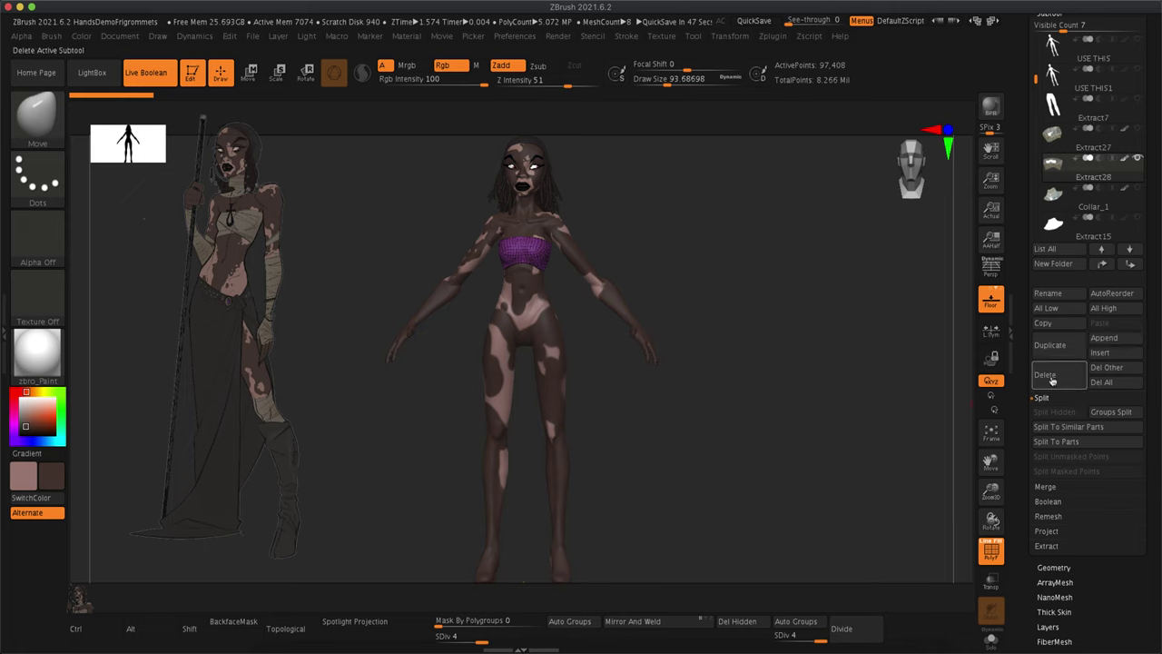
click(1118, 352)
click(1045, 492)
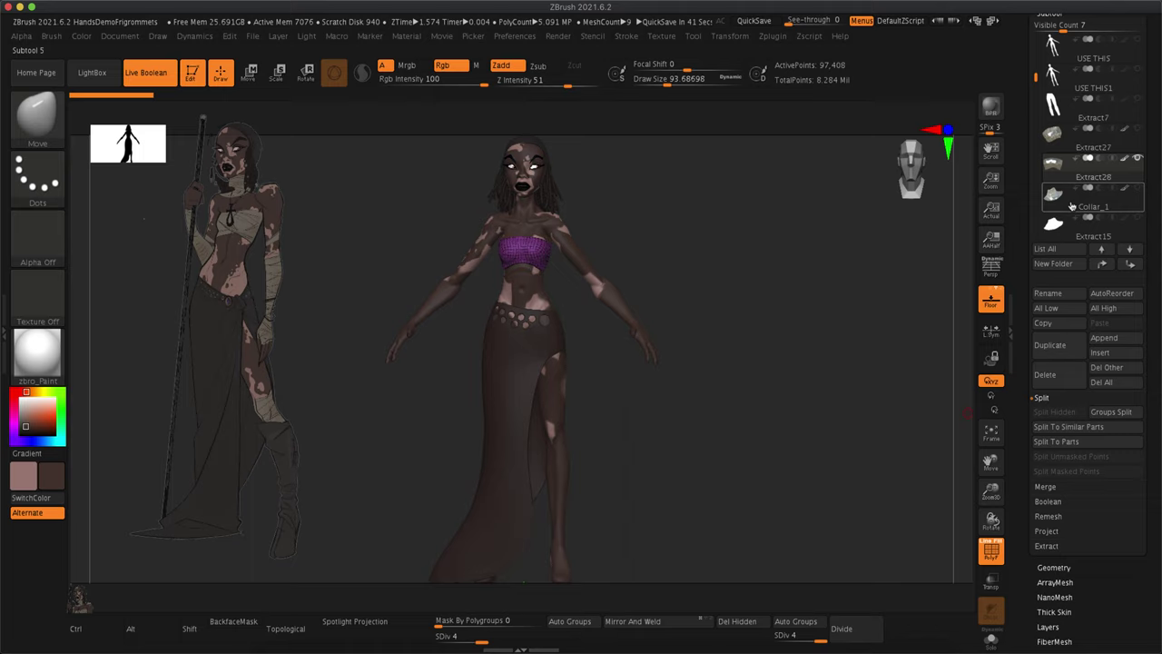
Show the backup rings subtool around the skirt's holes and make it the active subtool.
drag(1035, 78, 1035, 174)
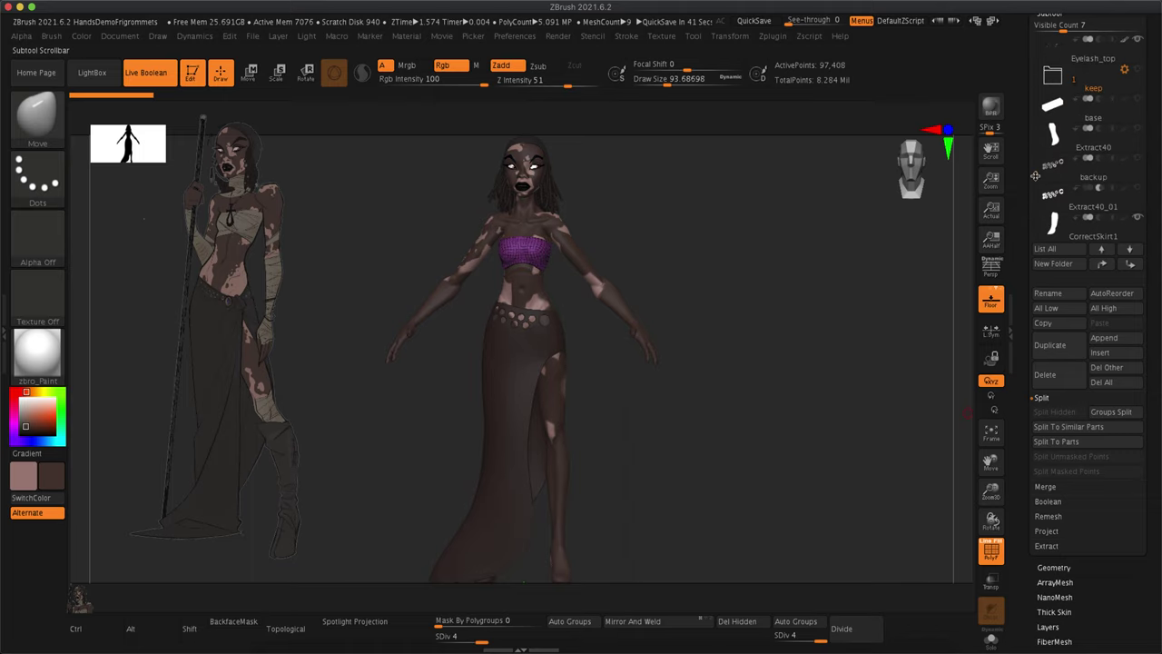
mouse_move(1144, 194)
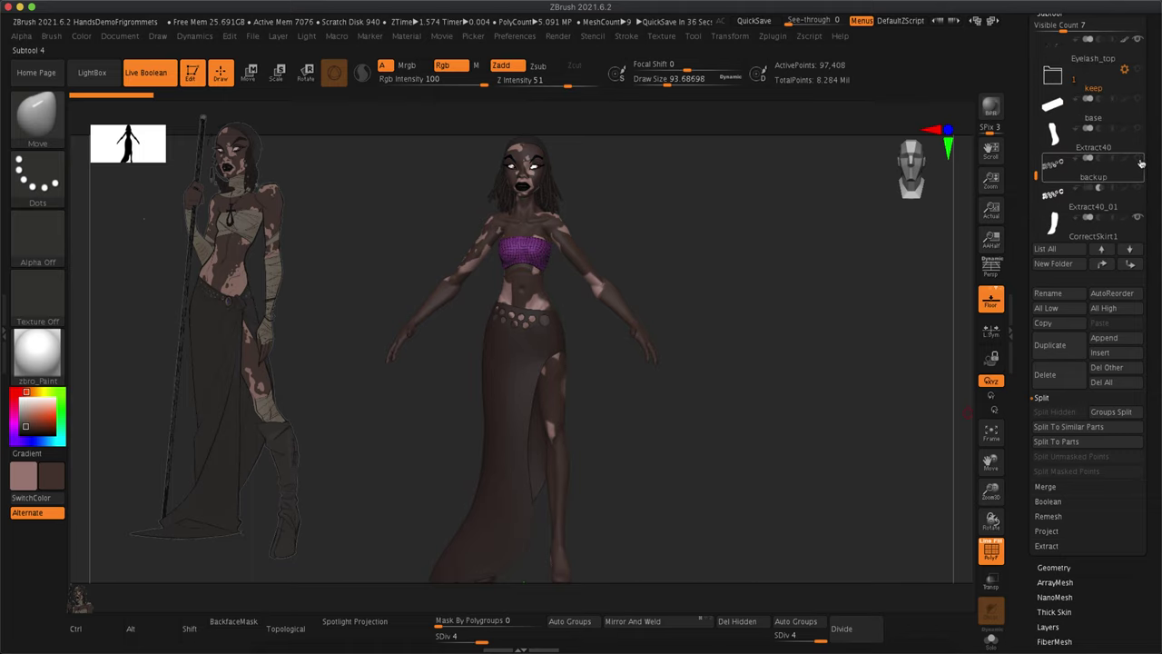
alt+drag(807, 325, 916, 521)
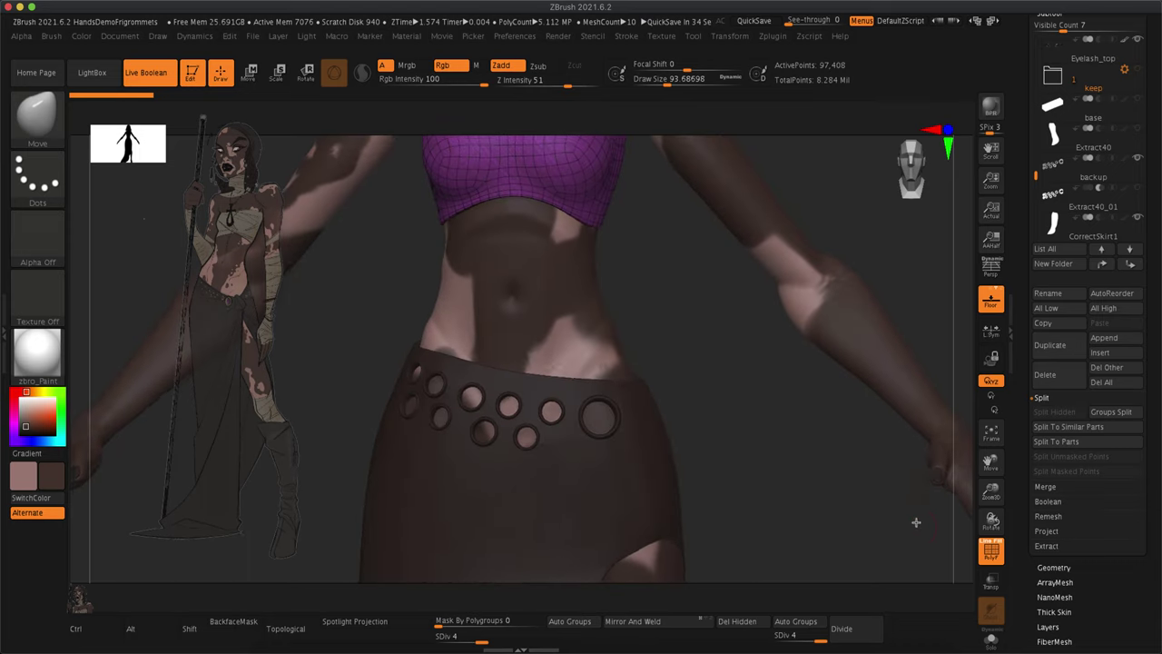
click(1115, 191)
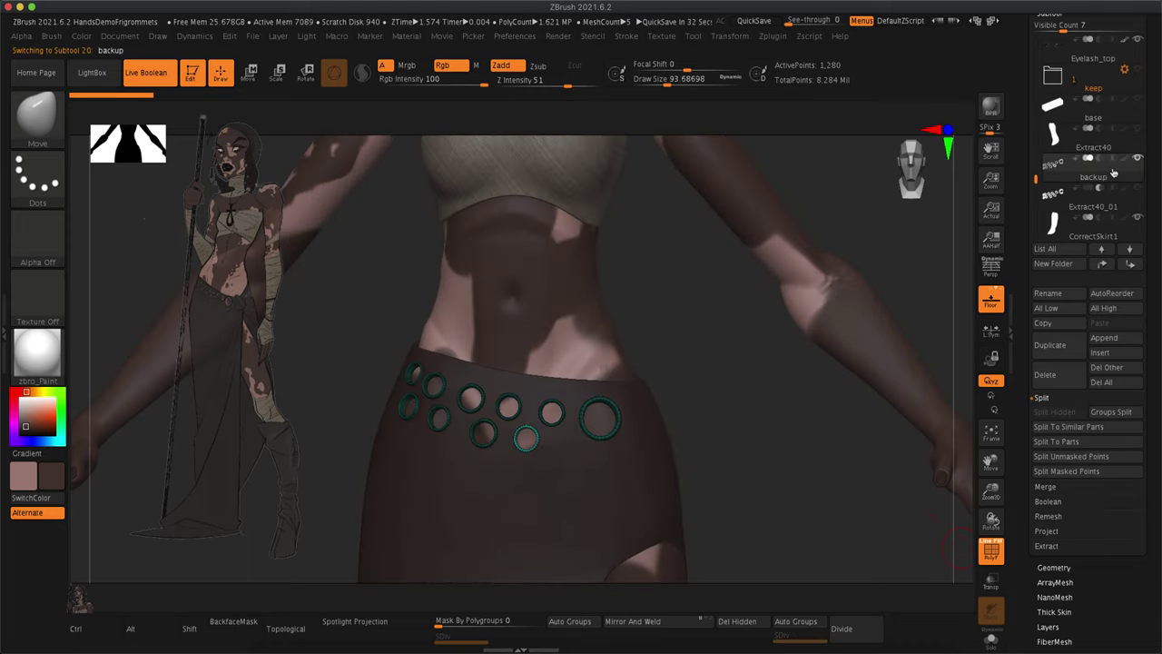
Choose the Reflect3 material with a reddish-brown colour and turn off the polyframe.
click(32, 359)
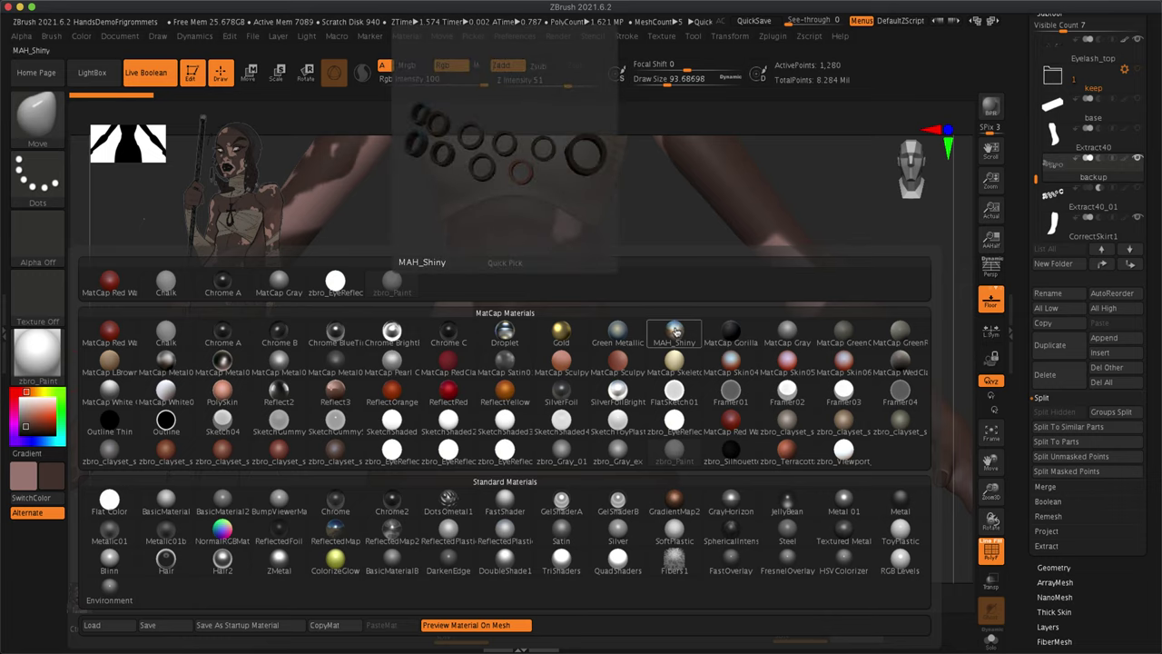
click(343, 393)
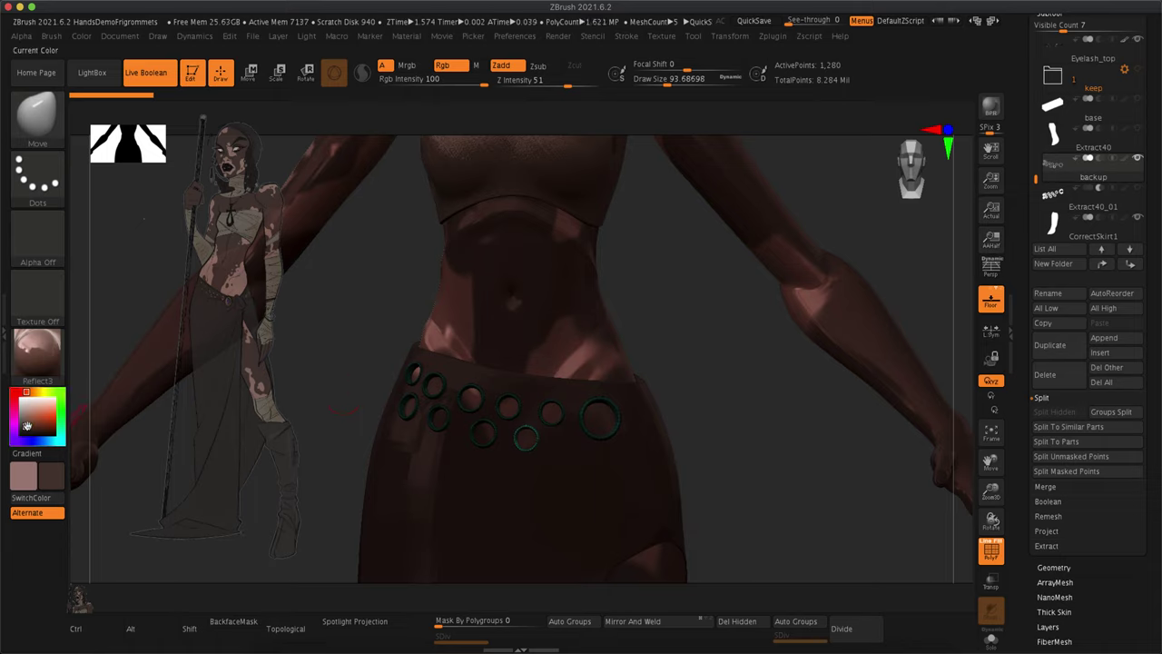
mouse_move(28, 424)
mouse_down()
mouse_move(41, 417)
mouse_move(31, 418)
mouse_up()
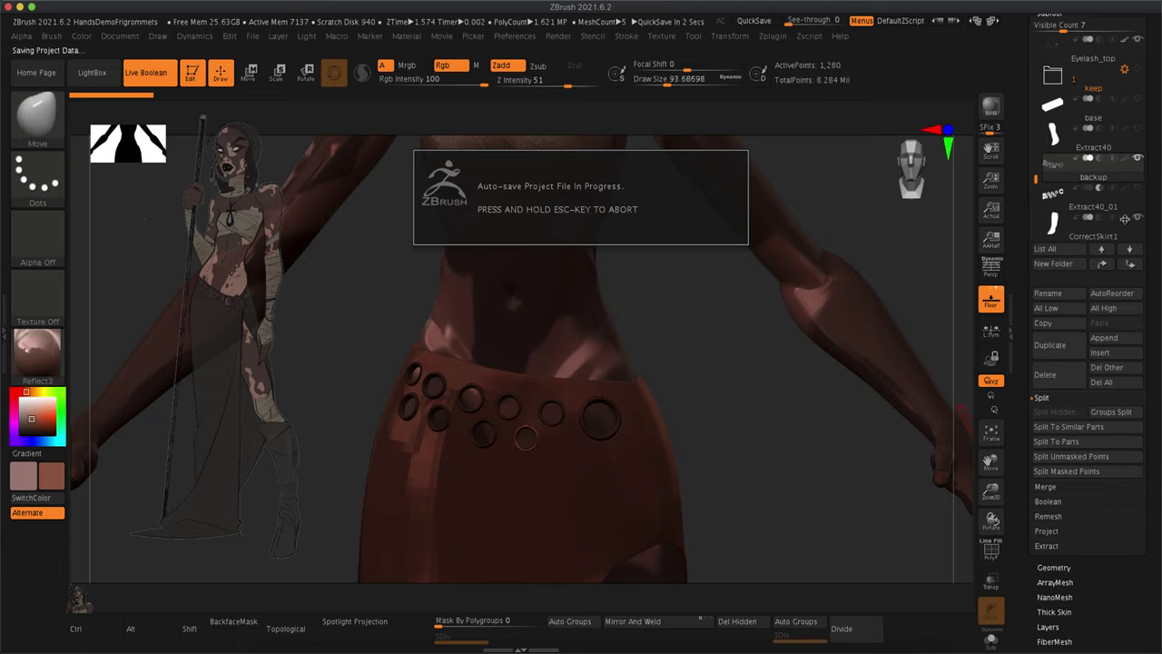
mouse_move(1125, 219)
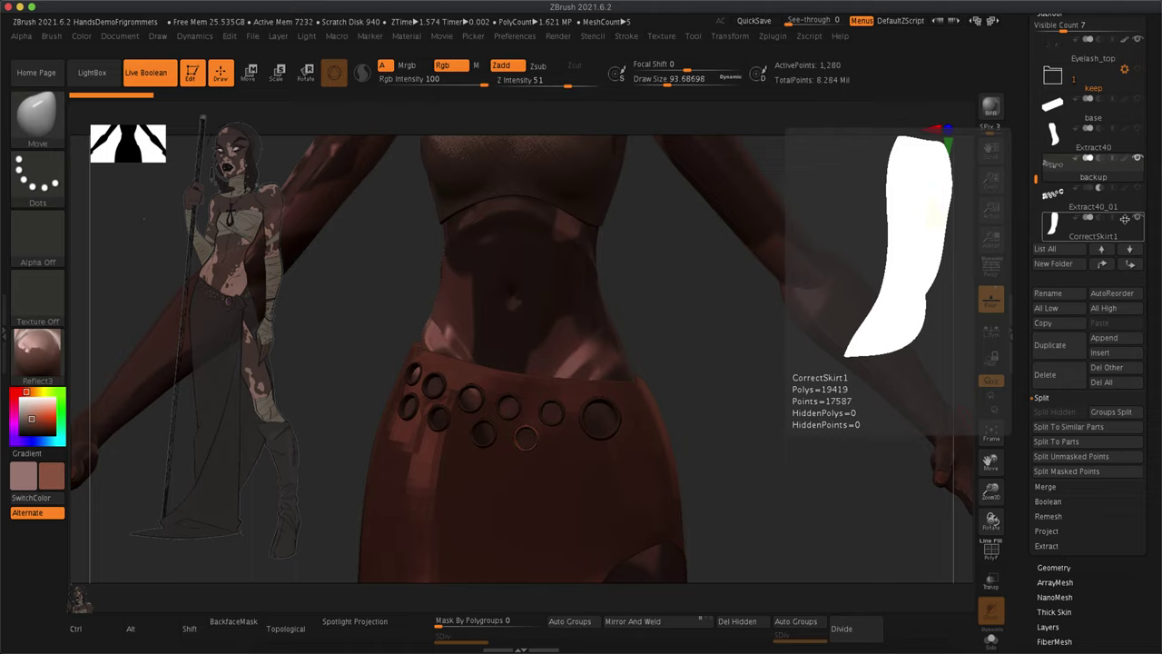
Turn off Live Boolean and switch to the Paint brush in Mrgb mode to apply both material and colour.
click(81, 36)
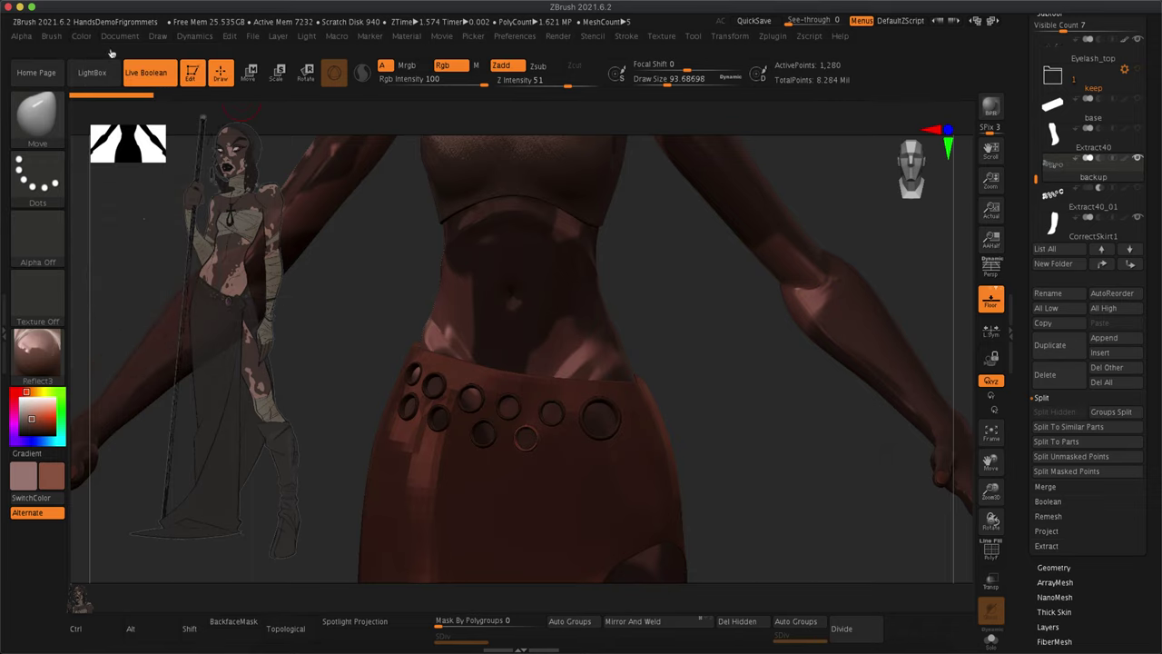
click(145, 72)
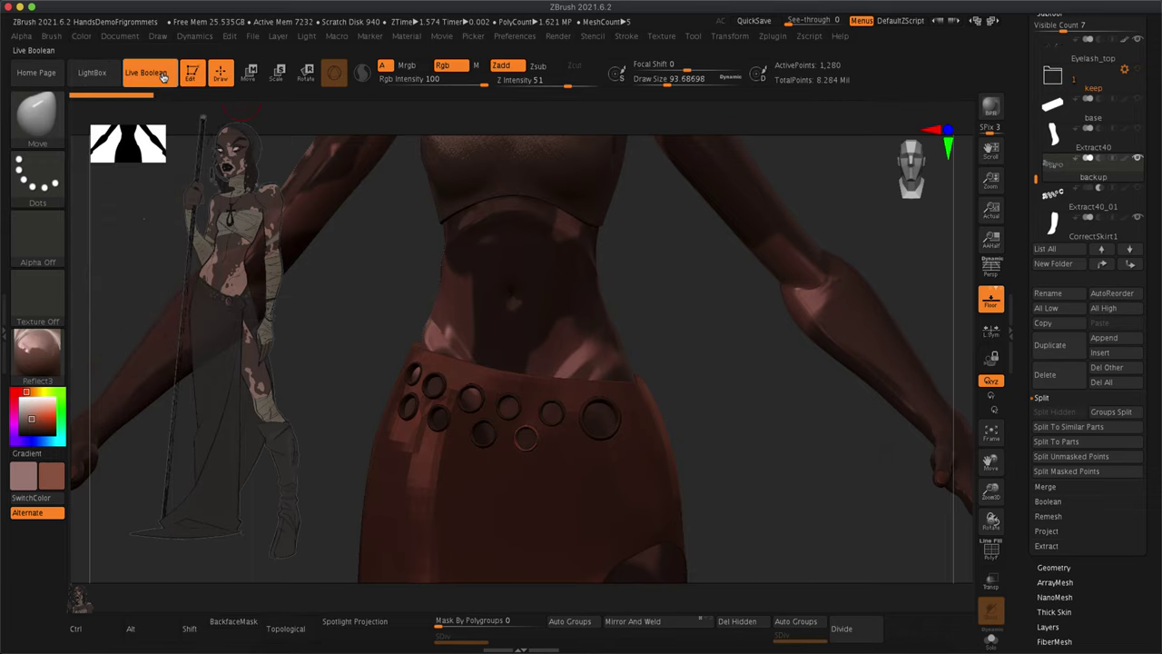
click(60, 124)
key(p)
key(a)
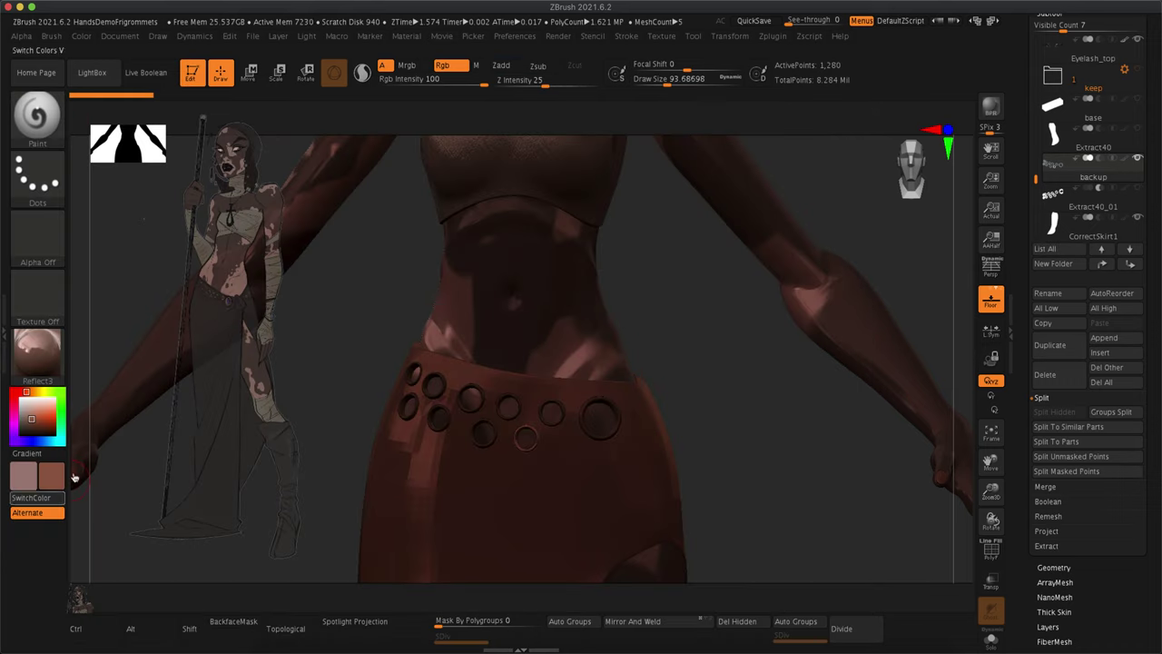
click(410, 66)
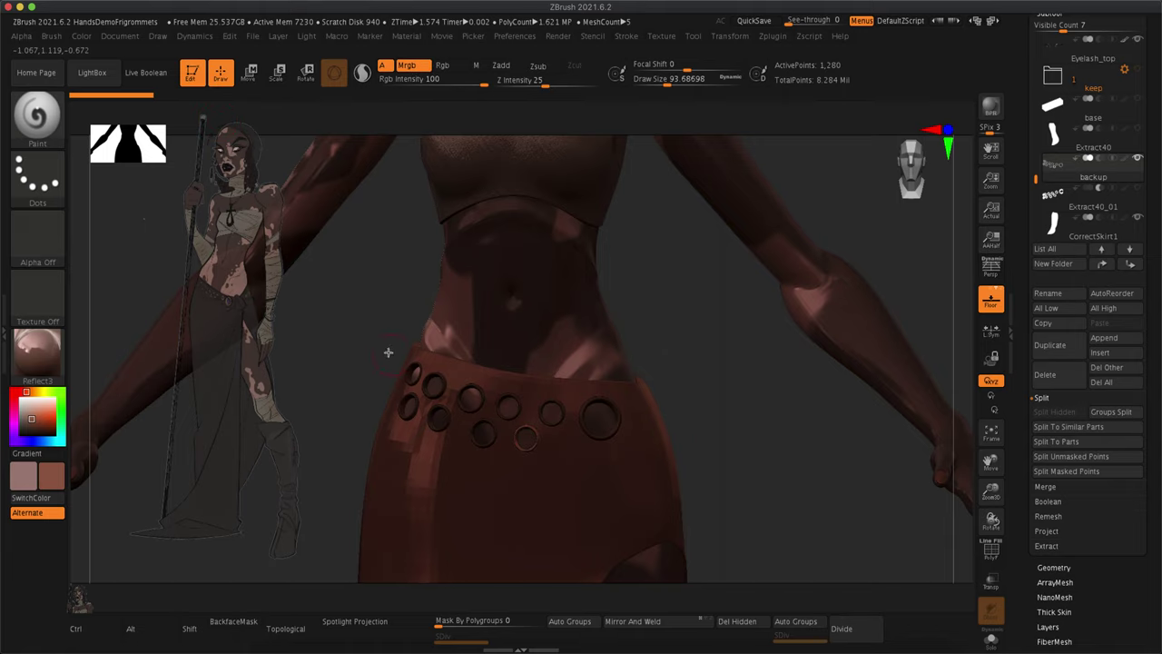
Enlarge the brush to a draw size of about 268 and paint the material and colour over the backup rings.
key(s)
mouse_move(364, 348)
mouse_down()
mouse_move(384, 343)
mouse_move(575, 430)
mouse_move(440, 391)
mouse_up()
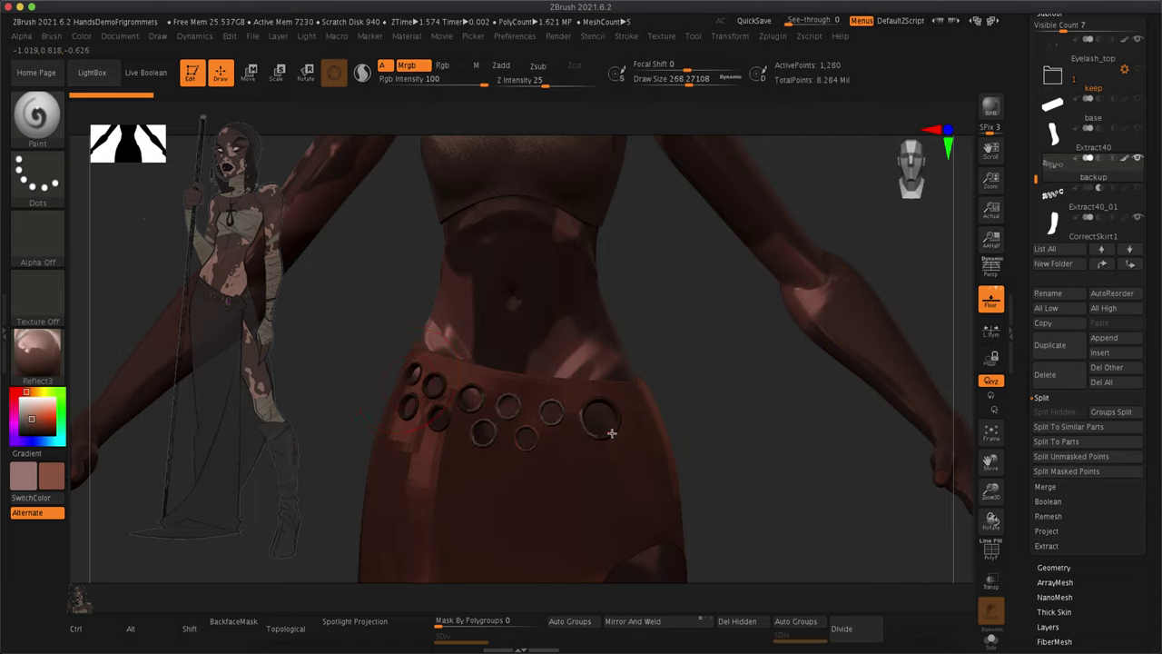
click(626, 37)
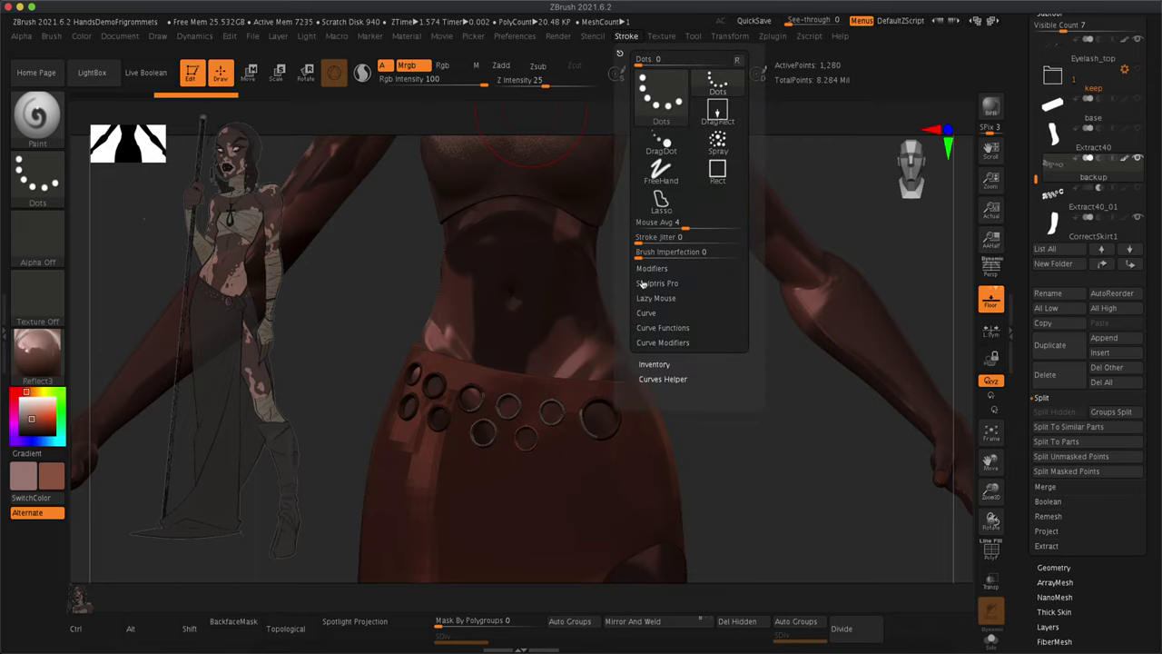
click(656, 298)
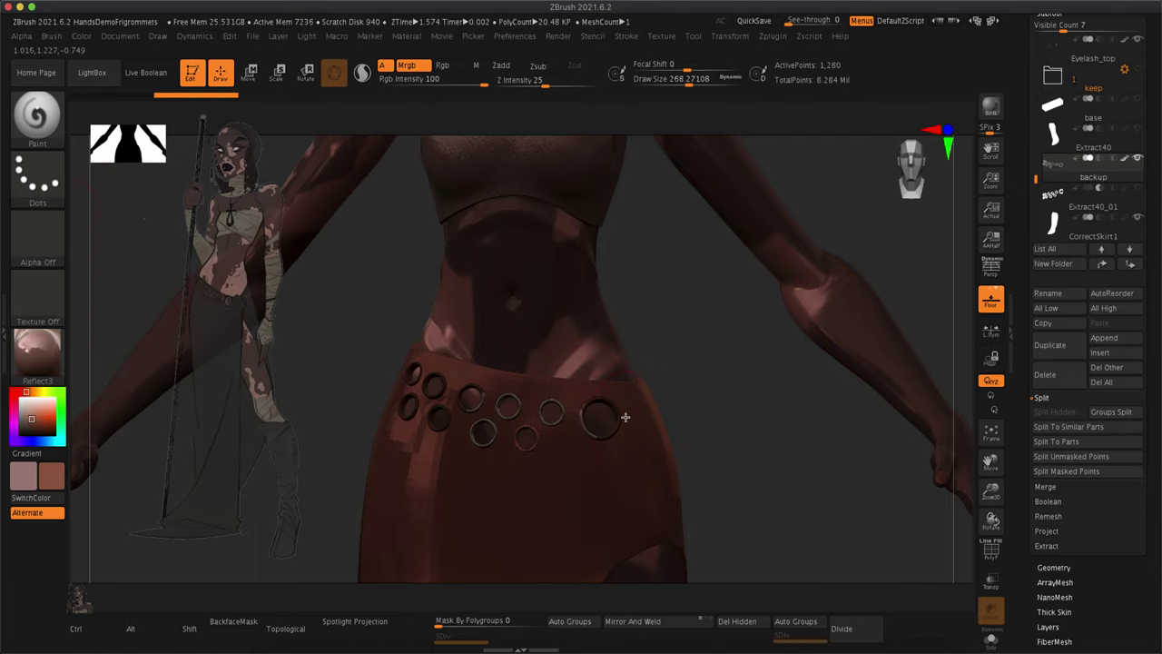
drag(583, 427, 633, 405)
drag(761, 413, 768, 482)
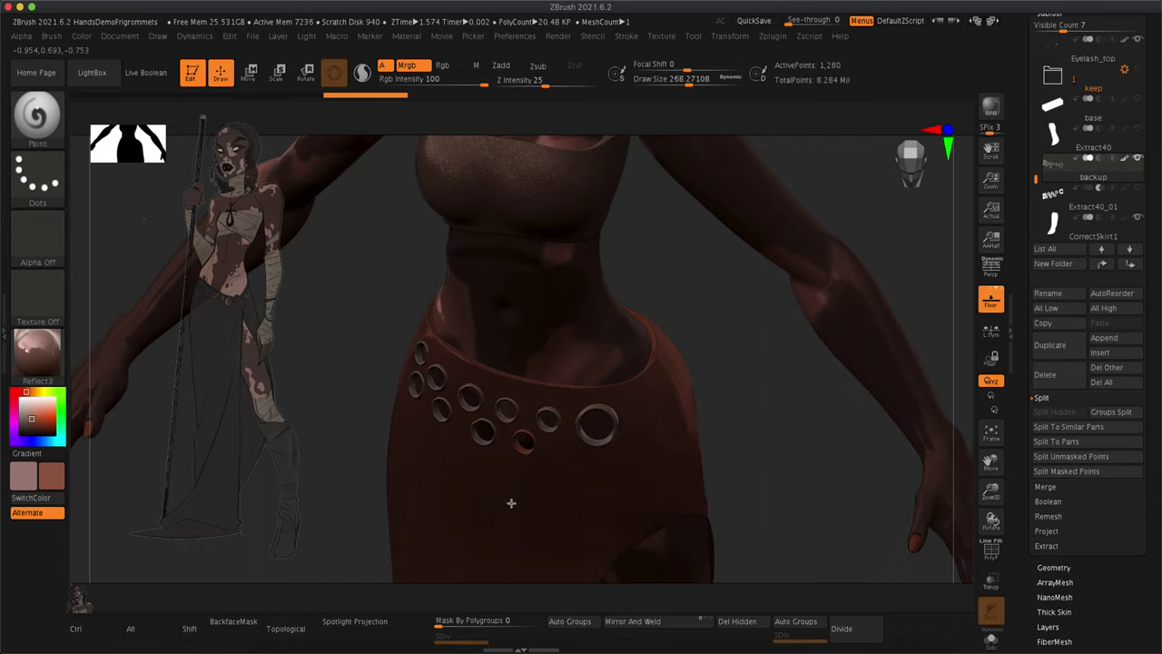
right_drag(669, 402, 731, 396)
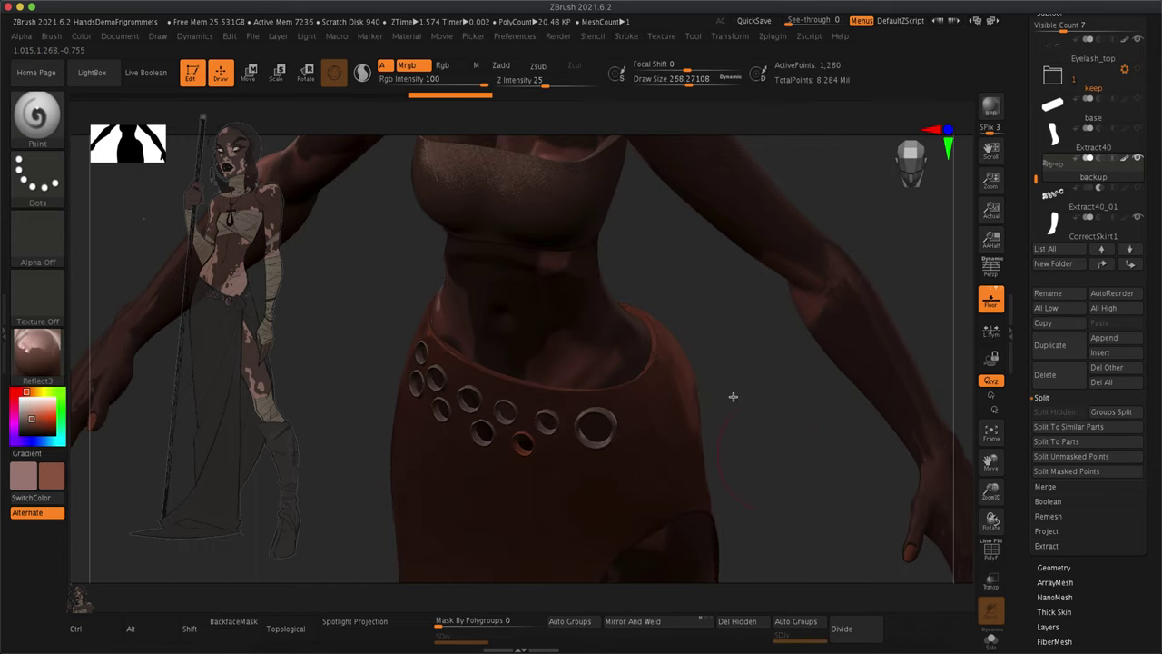
Clear the mask on the backup rings and paint the reddish-brown Reflect3 material over the remaining grey rings.
ctrl+drag(776, 453, 804, 474)
mouse_move(561, 434)
mouse_down()
mouse_move(528, 474)
mouse_move(470, 377)
mouse_up()
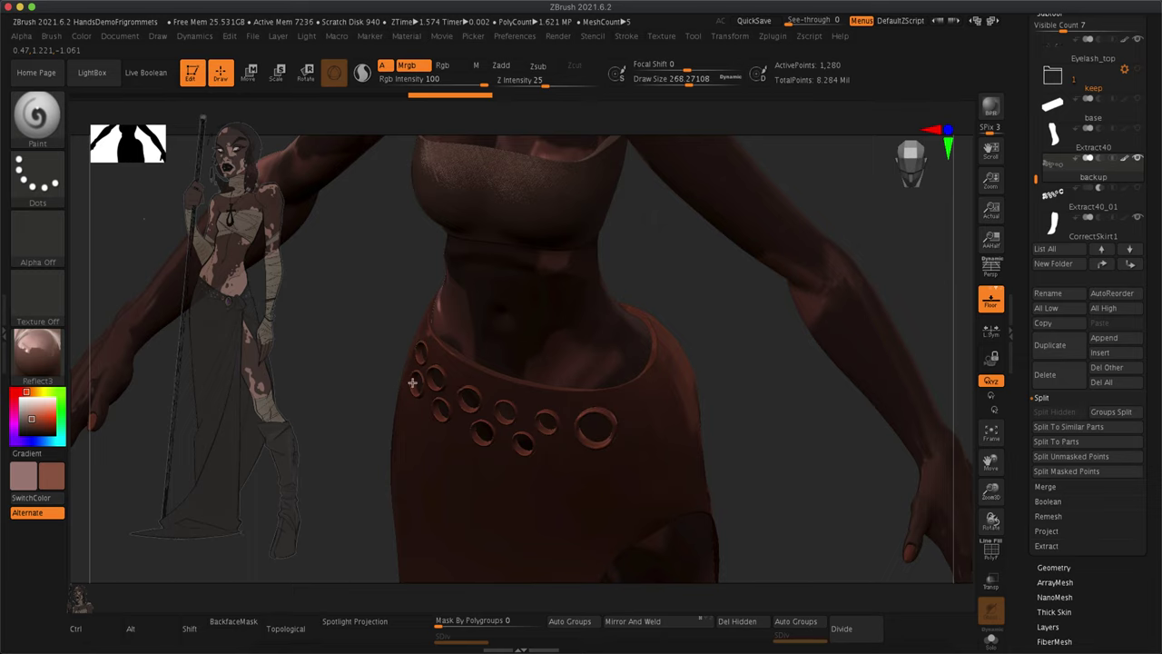
Hide the CorrectSkirt1 subtool, inspect the painted rings from several sides, and show the skirt again in a front view.
drag(735, 386, 590, 481)
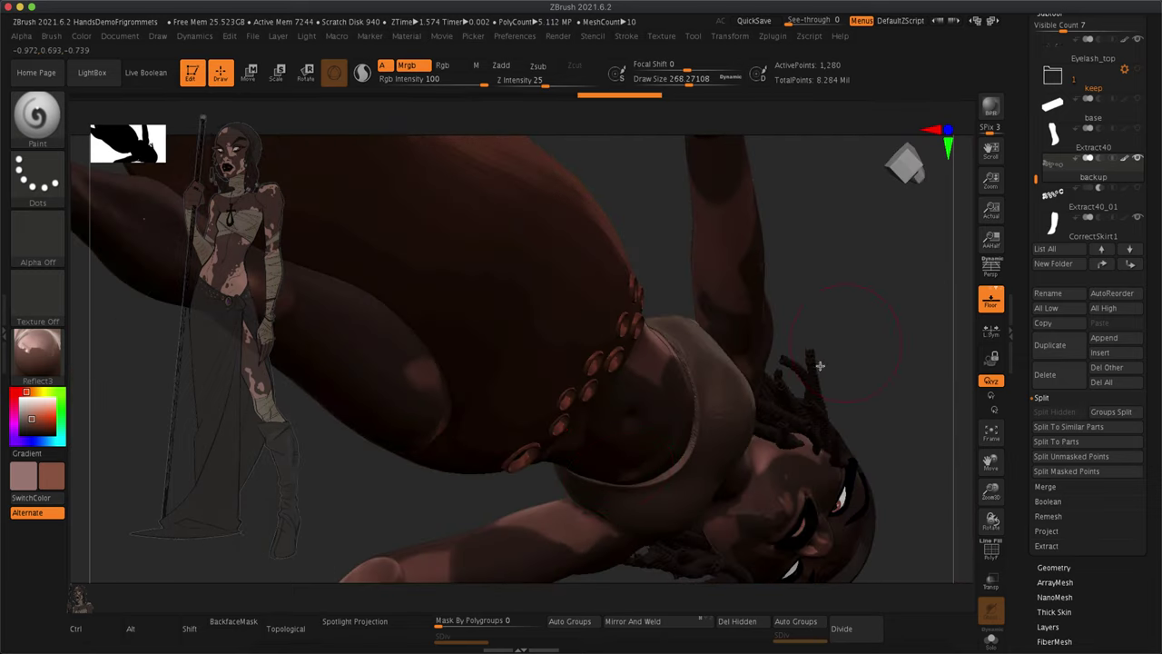
click(1139, 218)
drag(898, 224, 913, 345)
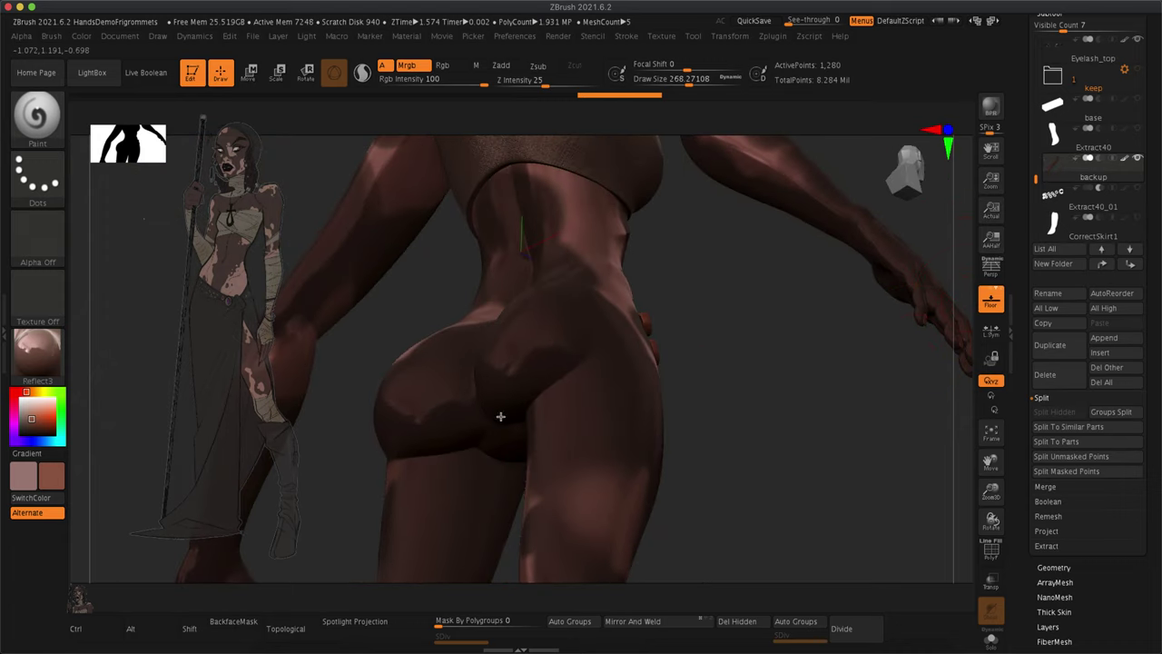
right_drag(726, 330, 636, 387)
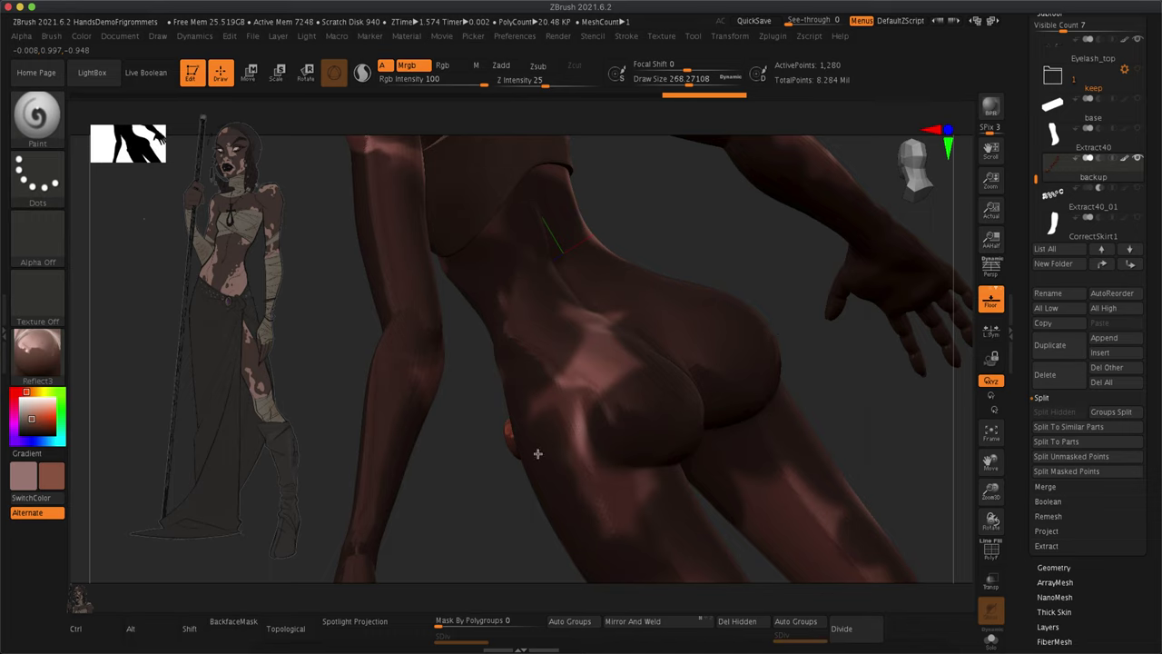
right_drag(715, 265, 635, 277)
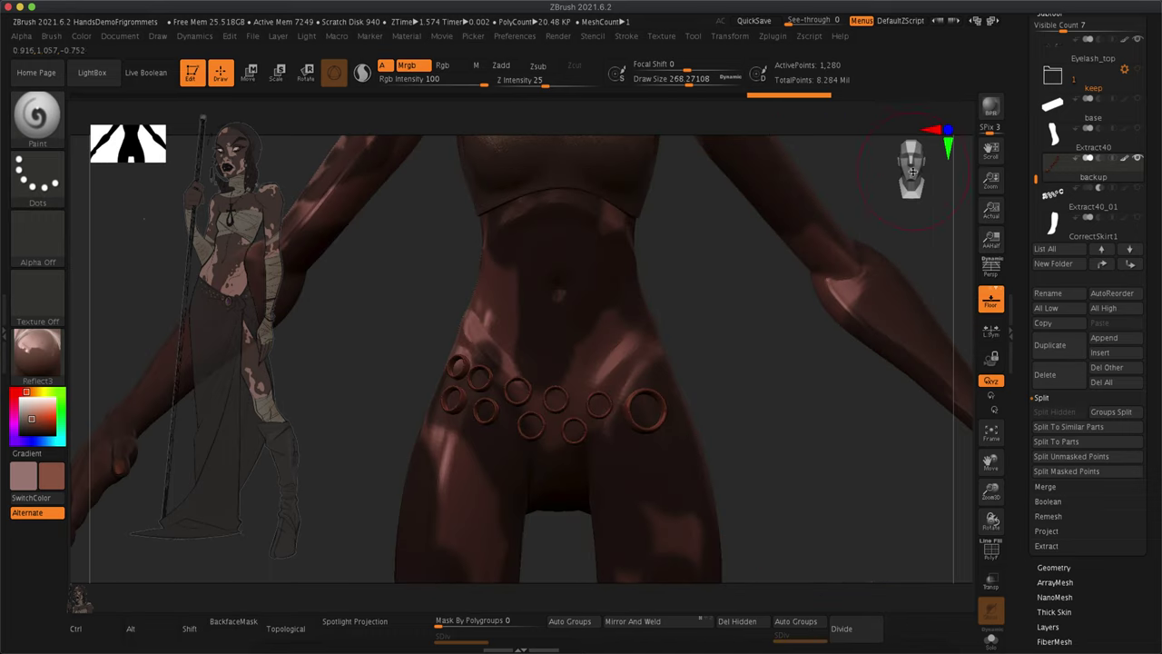
click(1135, 221)
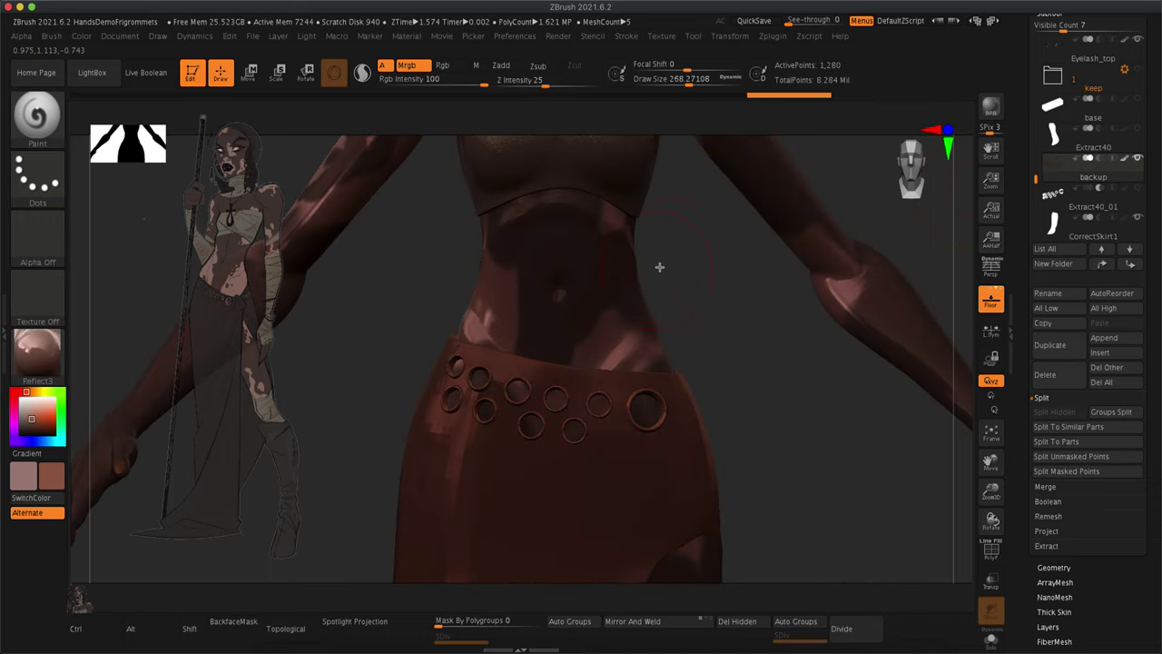
Switch the active material to zbro_Paint.
click(27, 359)
click(19, 357)
click(673, 449)
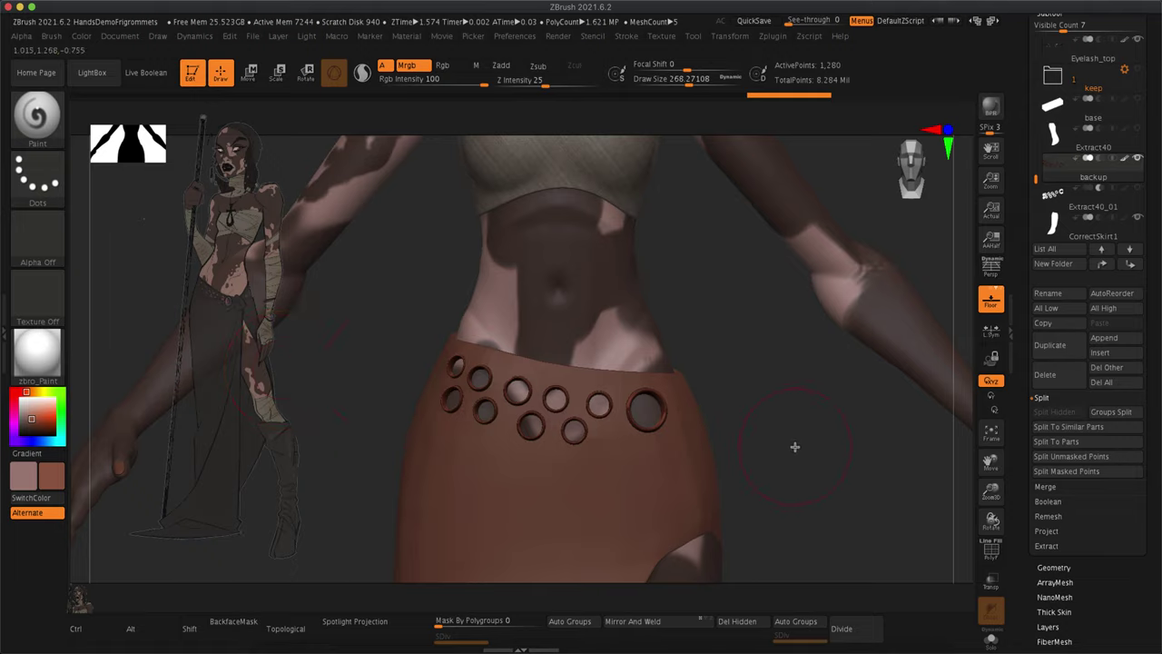
Fill the CorrectSkirt1 subtool with the dark grey (R 50, G 46, B 45) sampled from the skirt in the Spotlight reference image.
click(1110, 238)
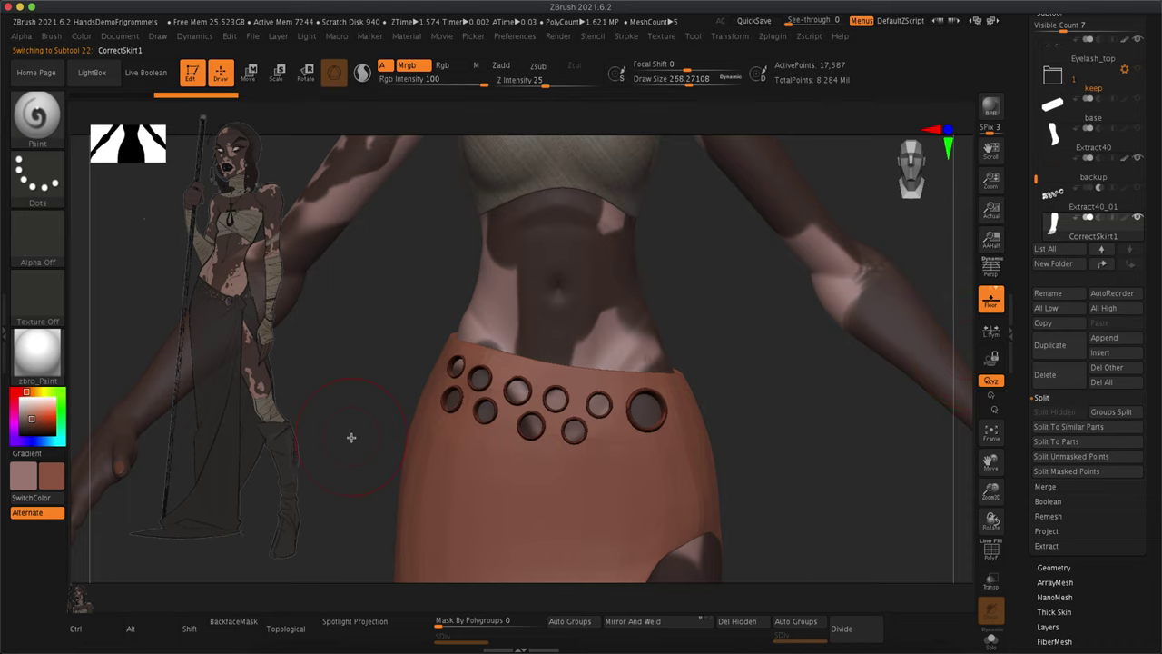
key(shift+z)
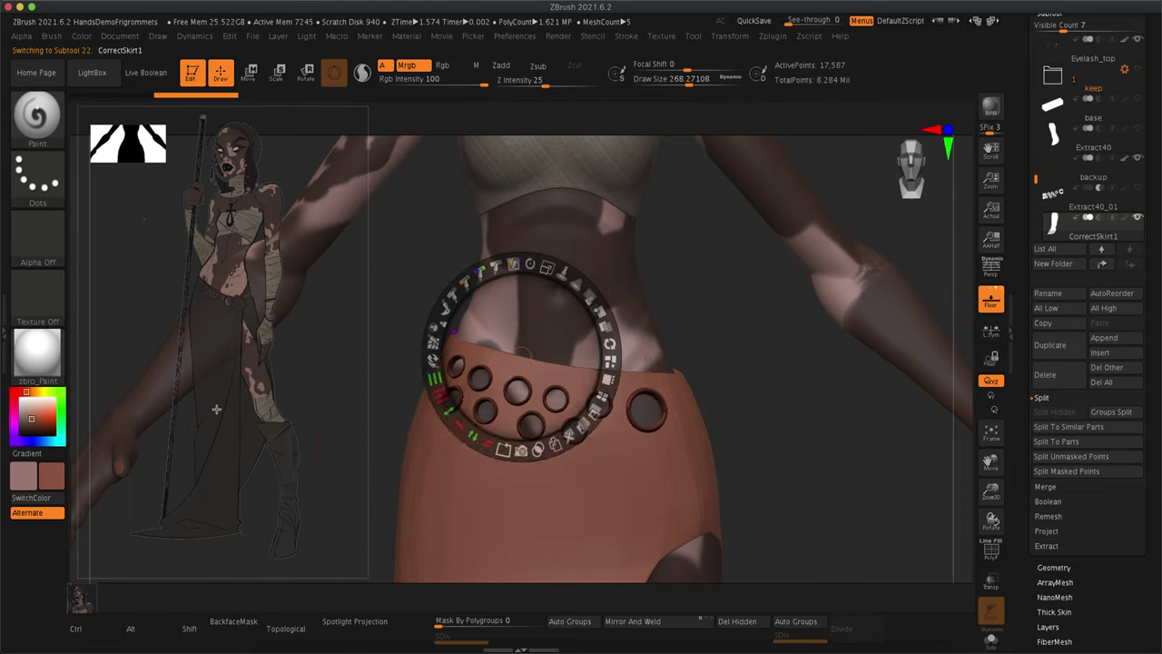
key(c)
click(80, 37)
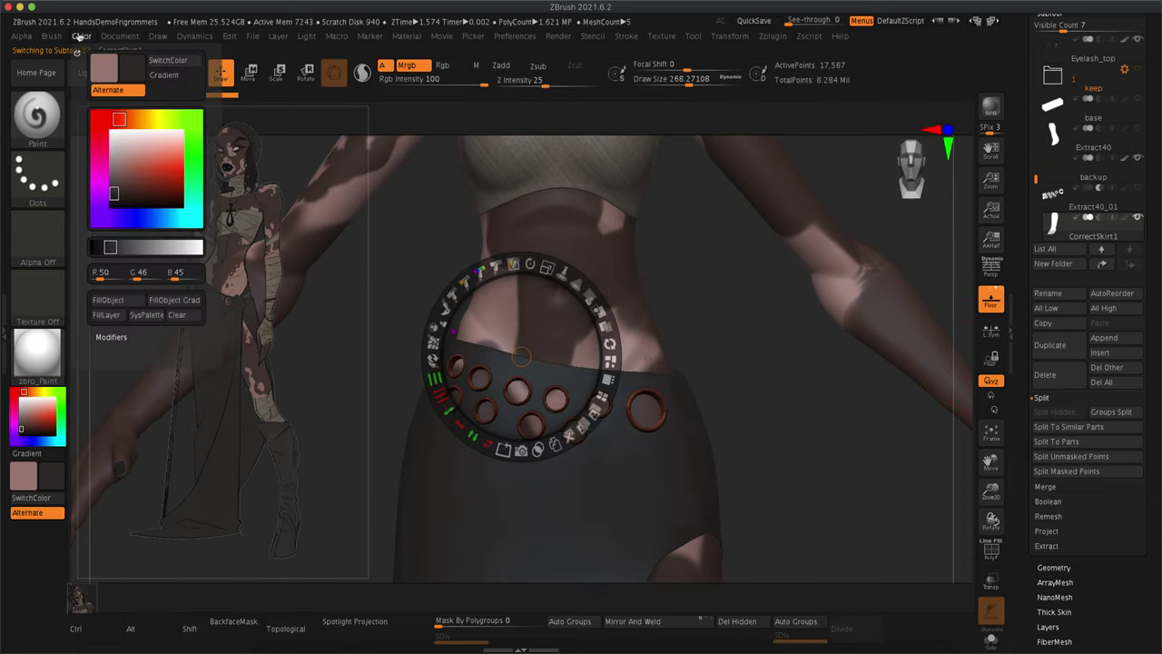
click(103, 300)
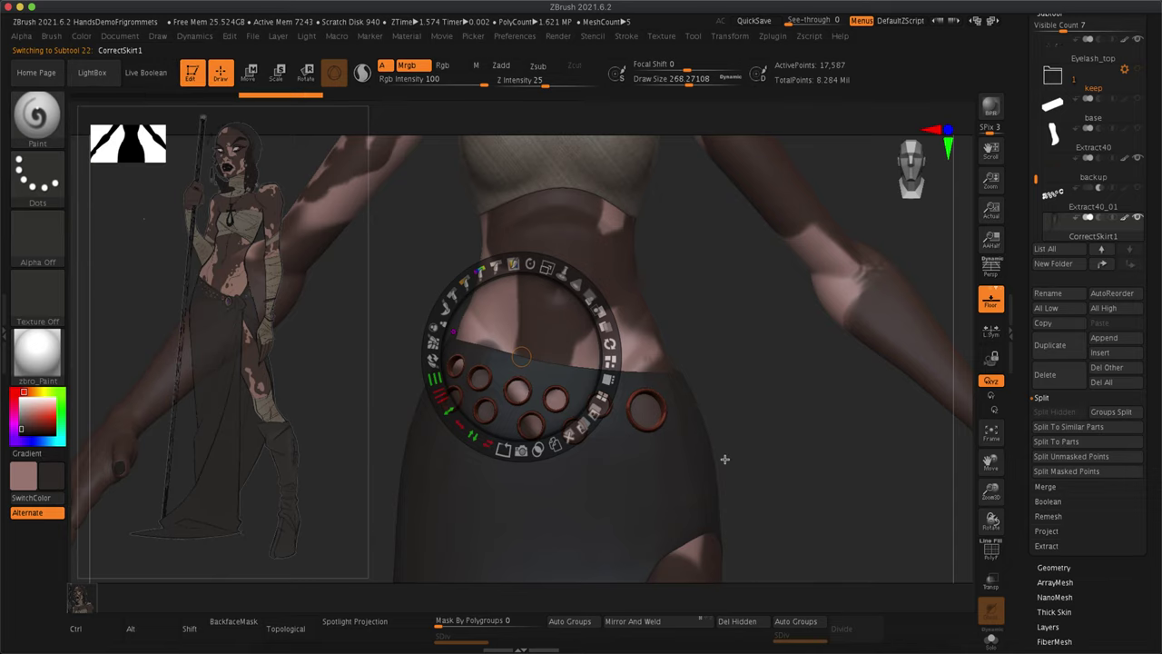
mouse_move(734, 456)
mouse_down()
mouse_move(724, 415)
mouse_move(718, 472)
mouse_up()
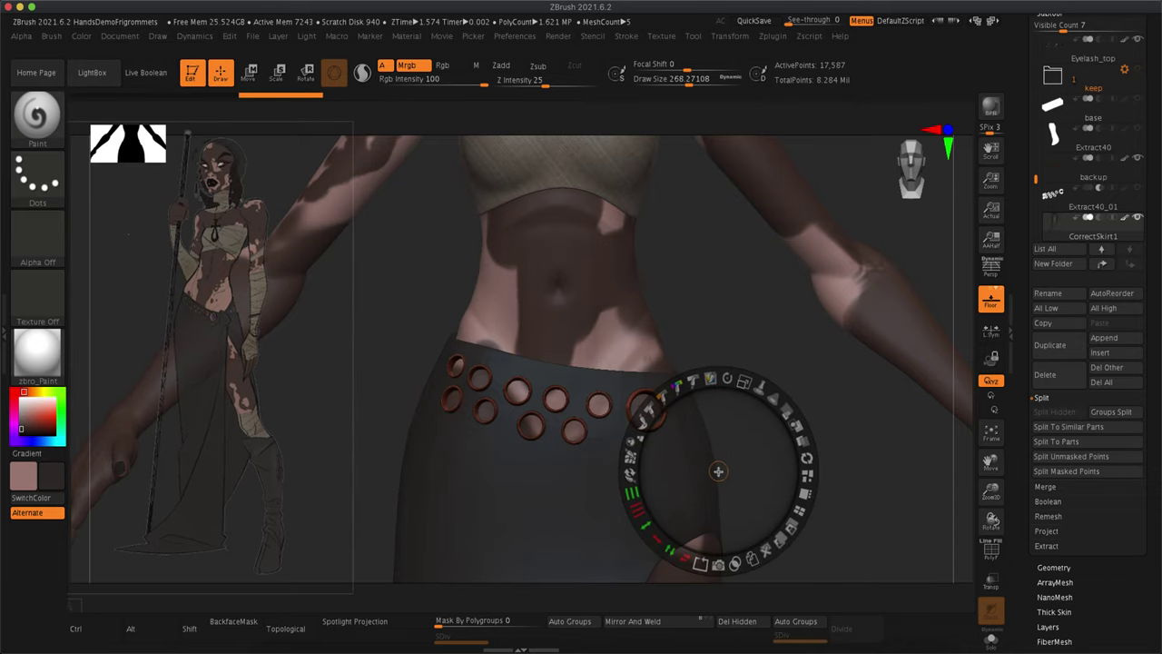